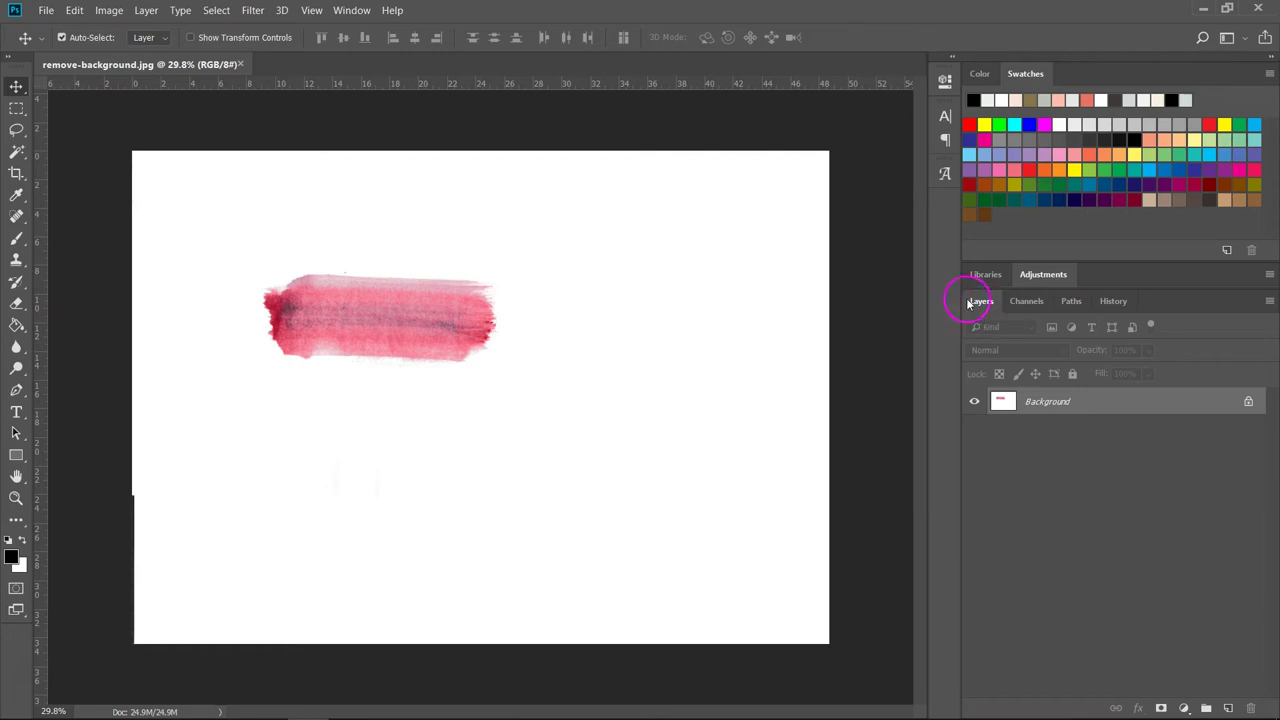
- Unlock the Background layer into an editable Layer 0
left_click(354, 12)
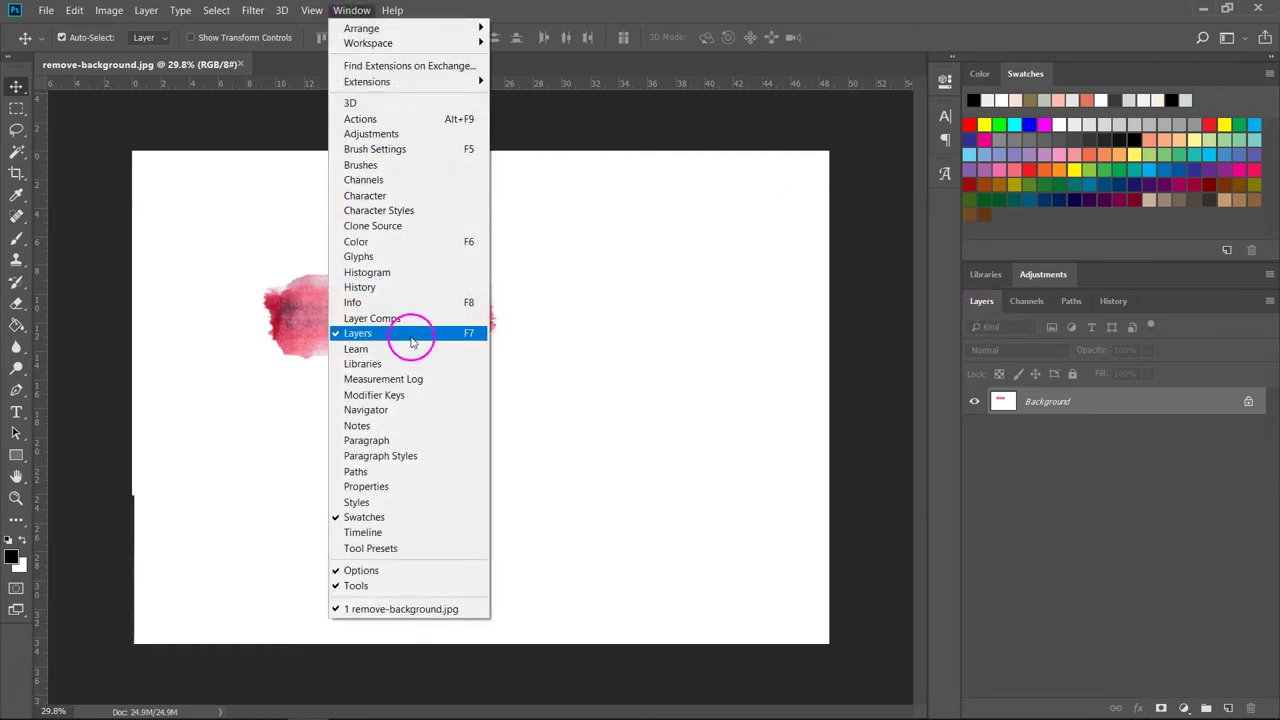
left_click(1201, 452)
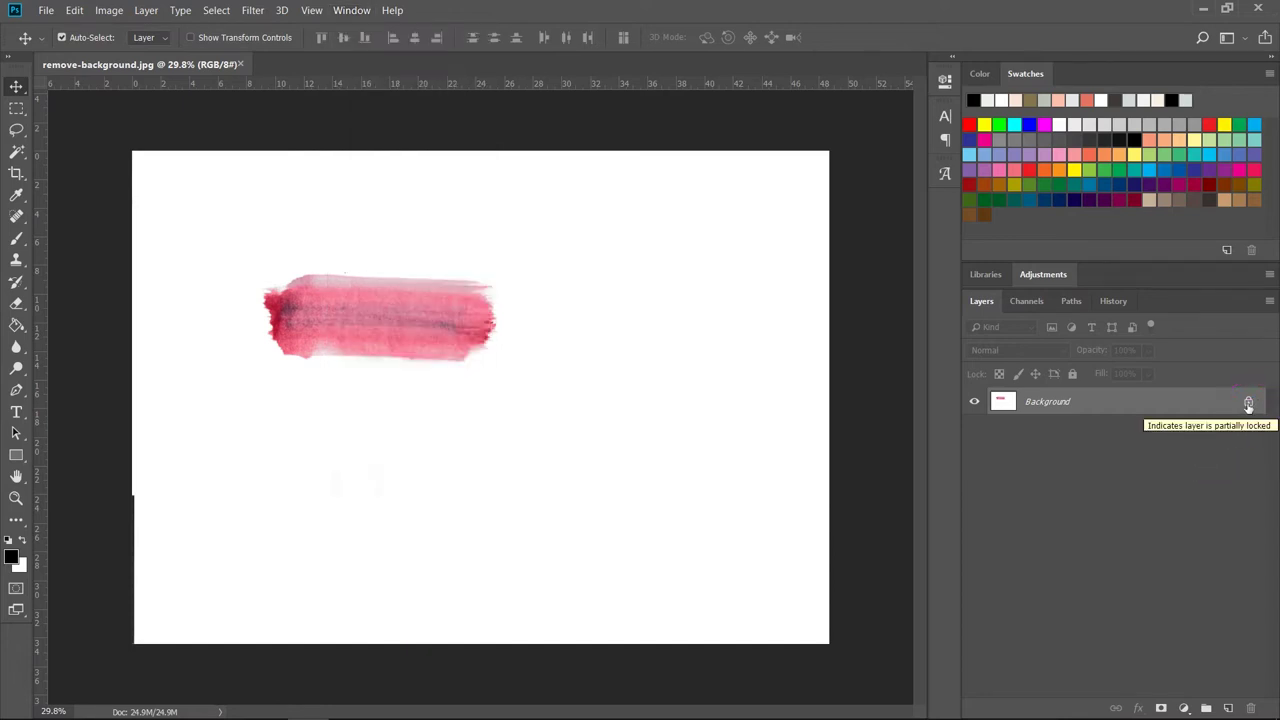
left_click(1248, 403)
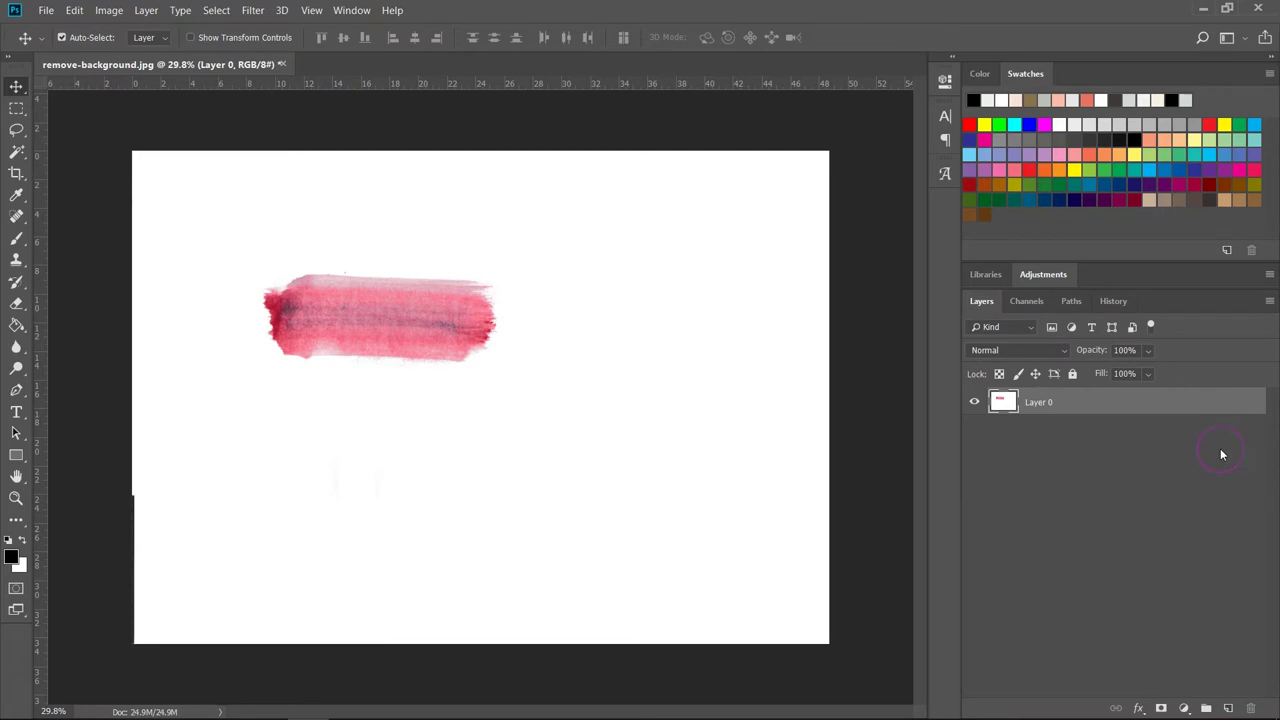
- Duplicate Layer 0 as Layer 0 copy and hide the original Layer 0
right_click(1170, 402)
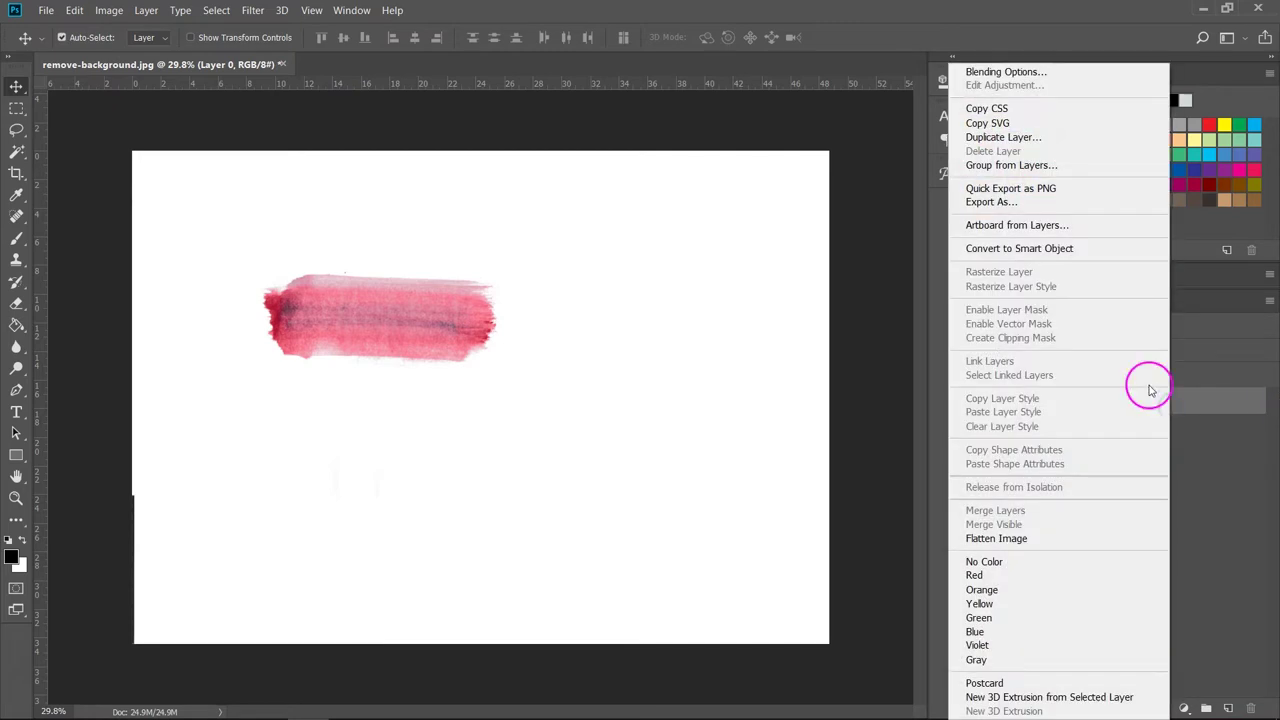
left_click(1005, 136)
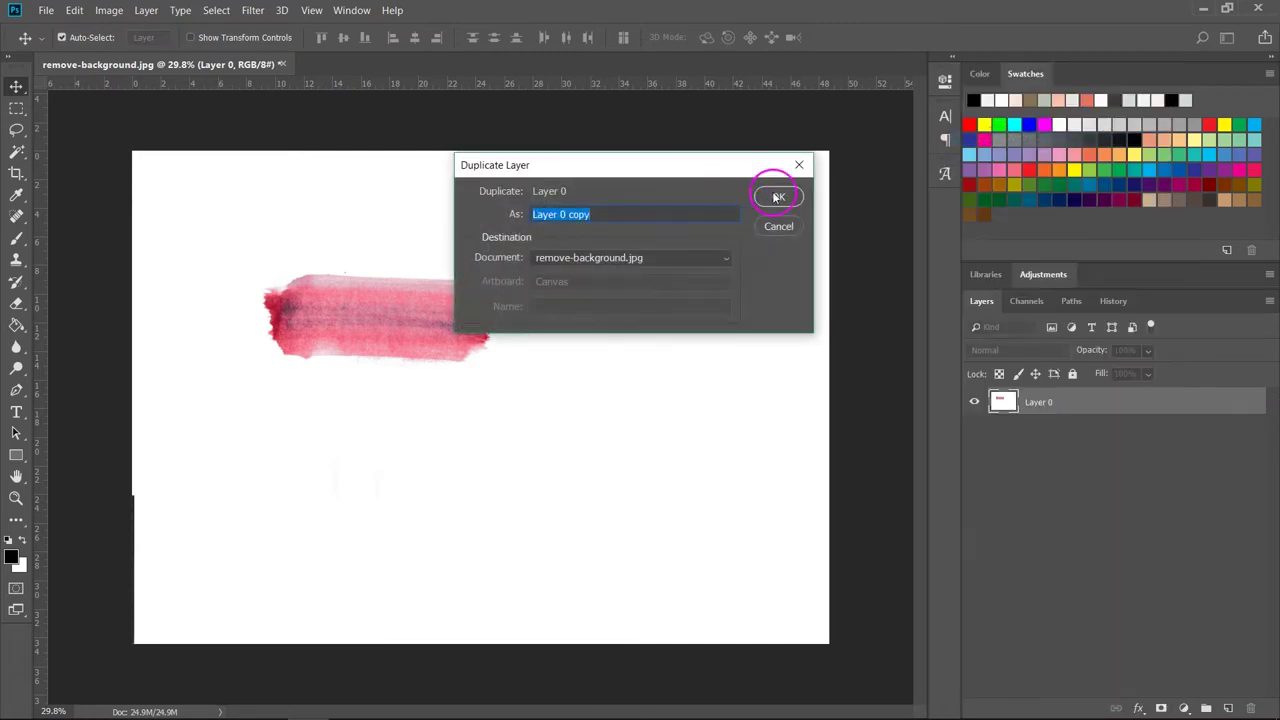
left_click(774, 204)
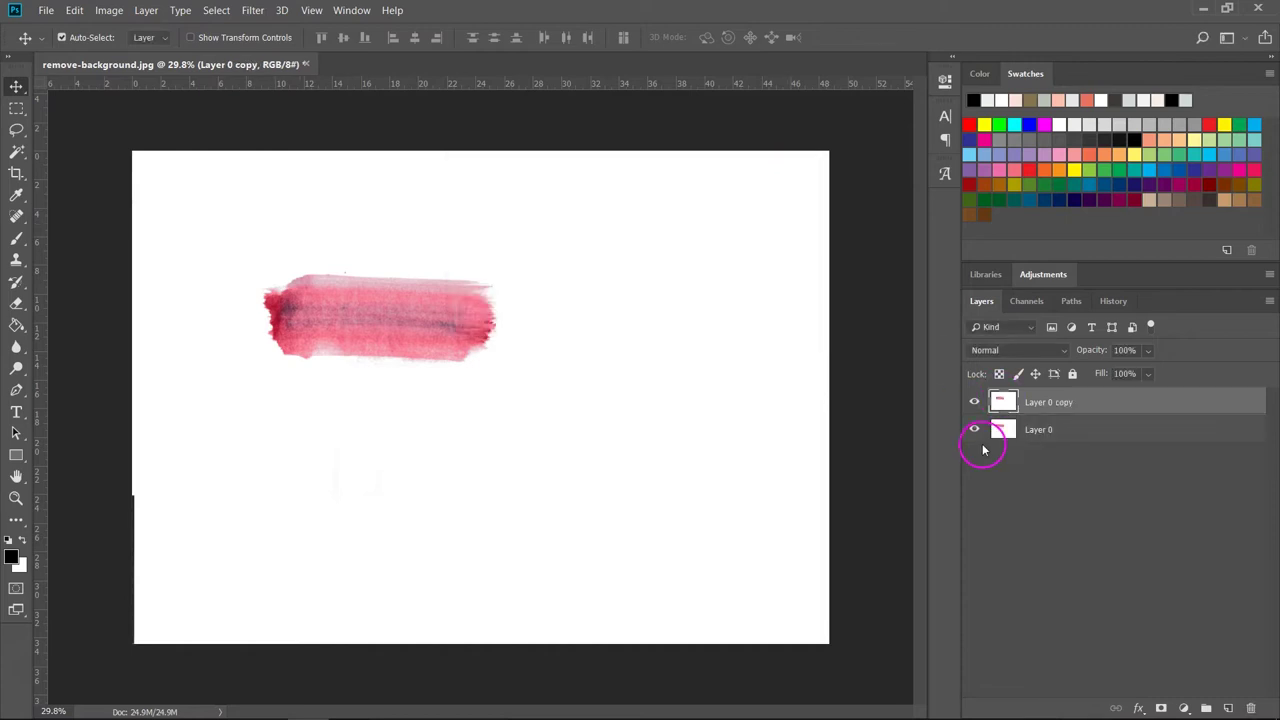
left_click(975, 431)
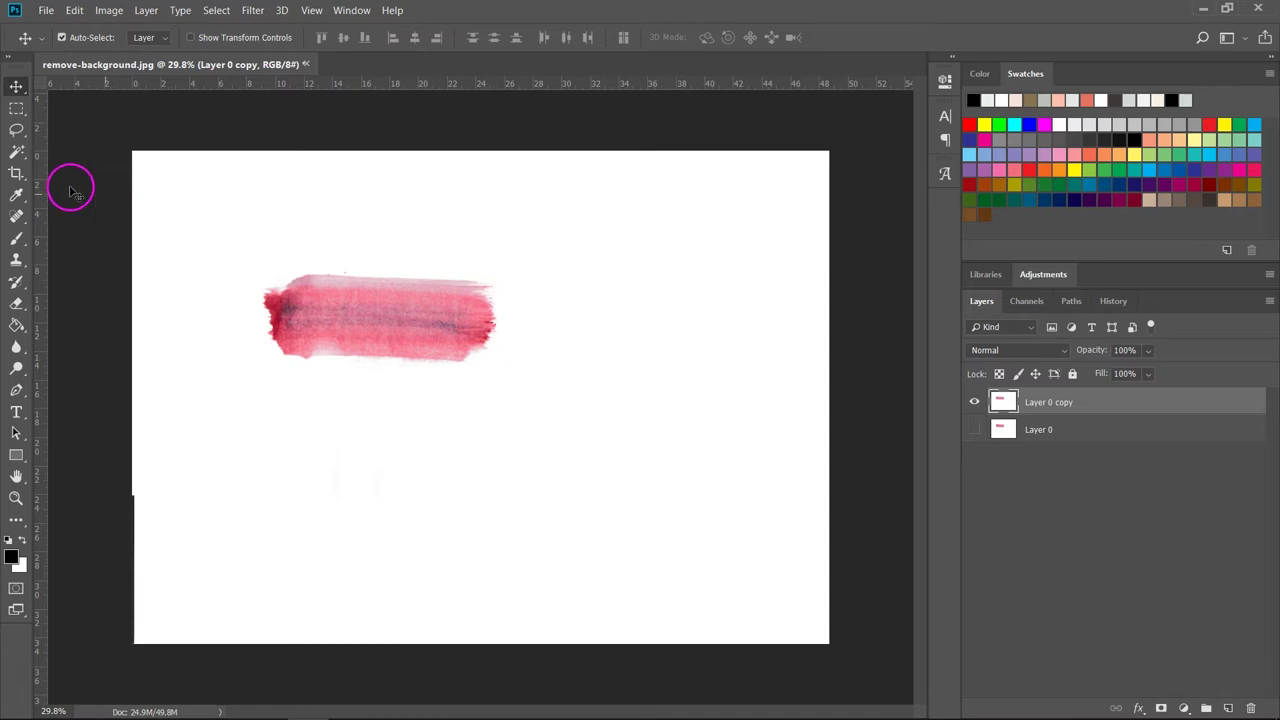
- Crop all four edges in to a narrow strip tightly framing the red stroke
left_click(17, 176)
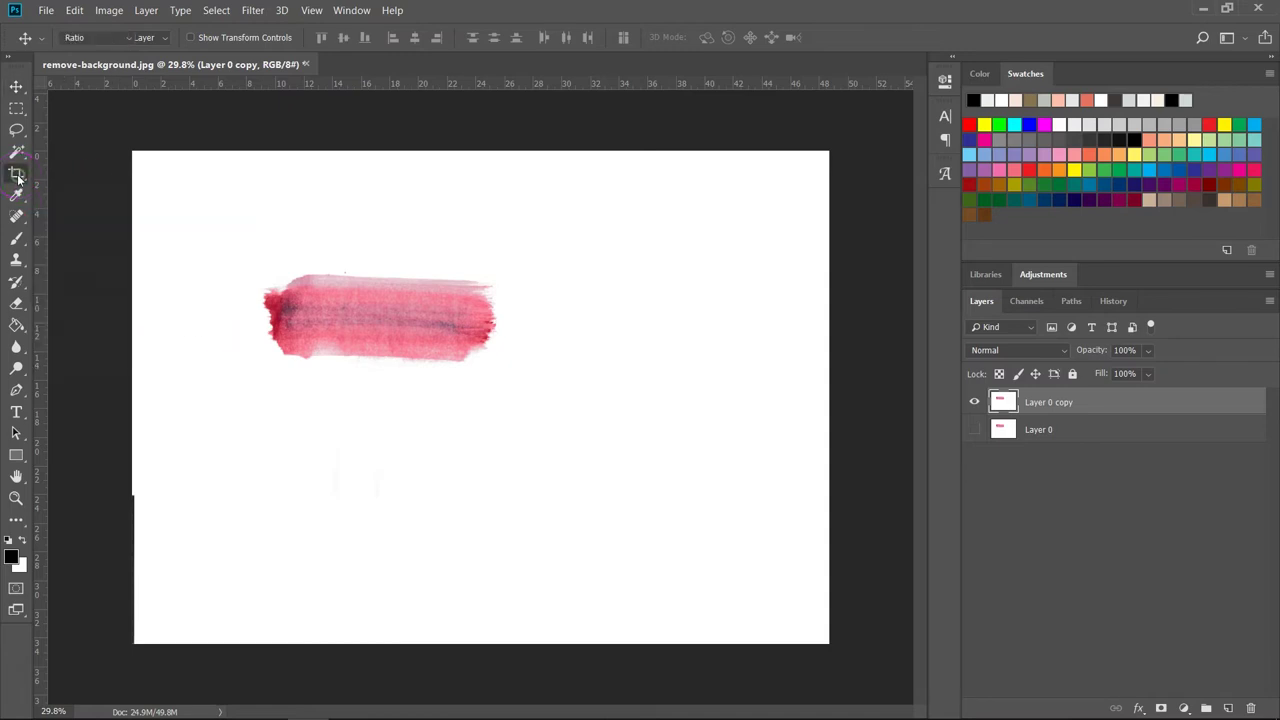
left_click_drag(147, 420, 182, 403)
left_click_drag(780, 376, 626, 400)
key("ctrl+r")
left_click_drag(482, 158, 480, 194)
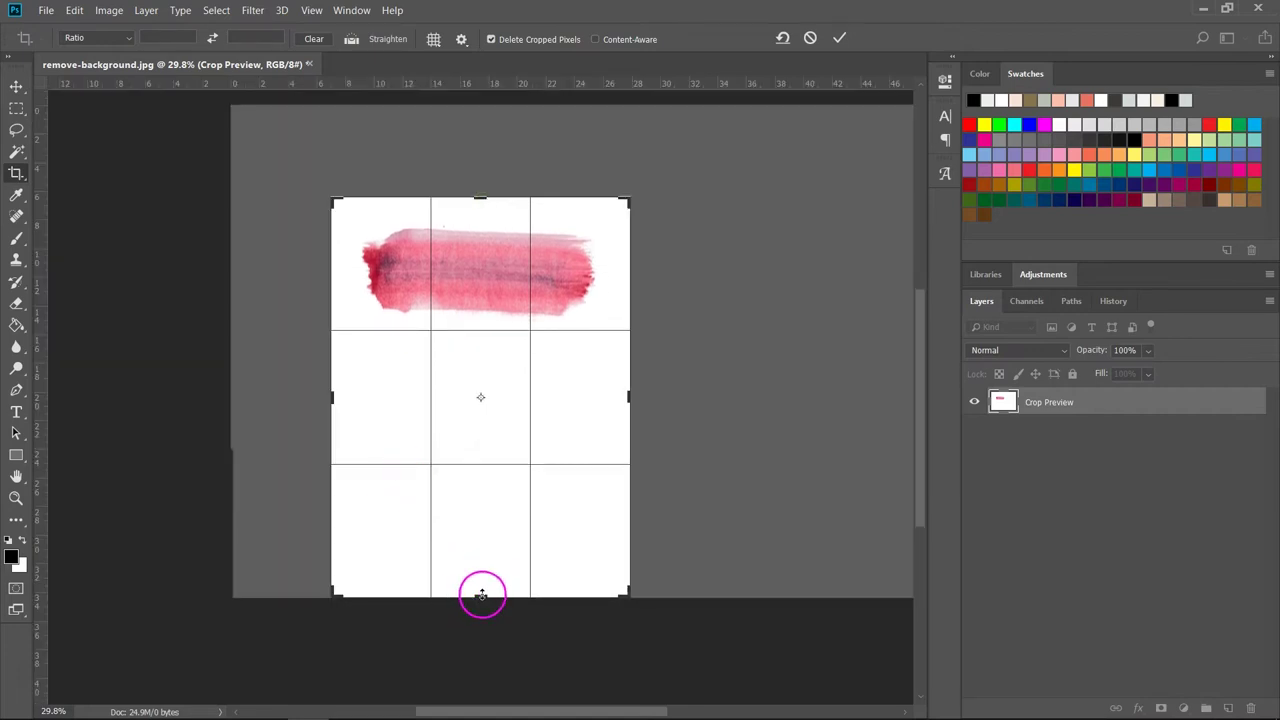
left_click_drag(480, 591, 505, 464)
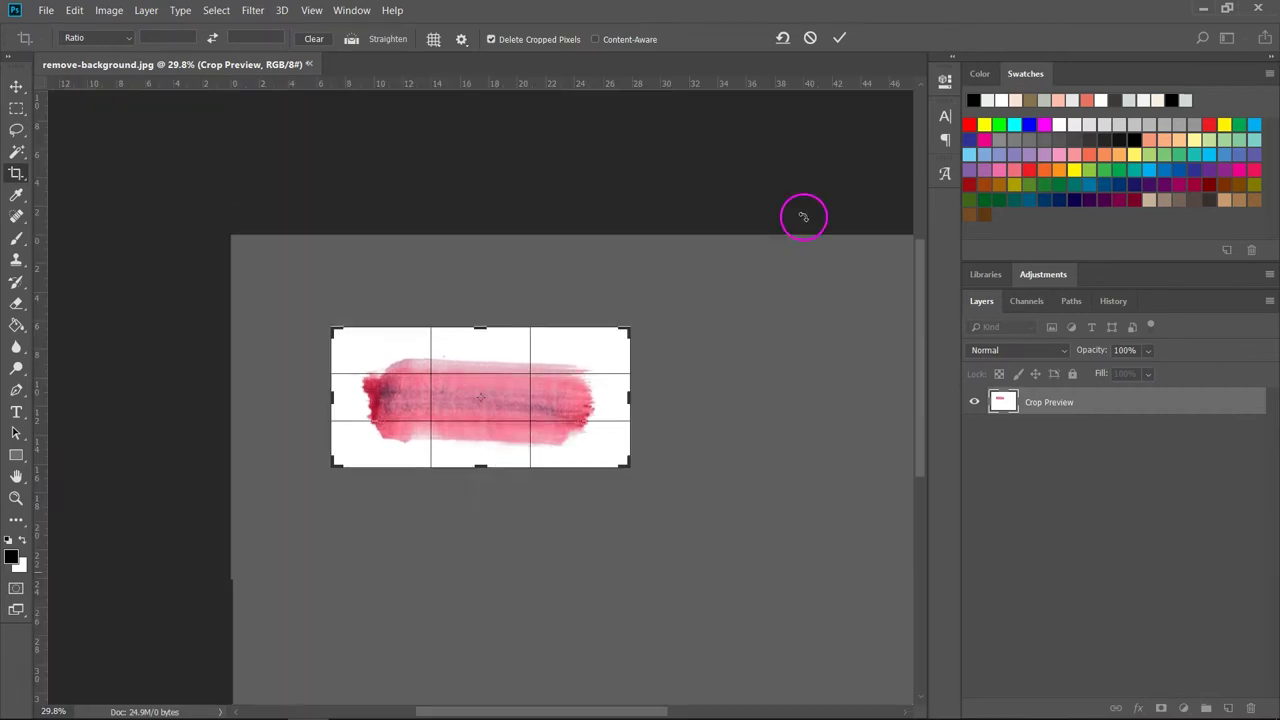
left_click(838, 40)
key("ctrl+j")
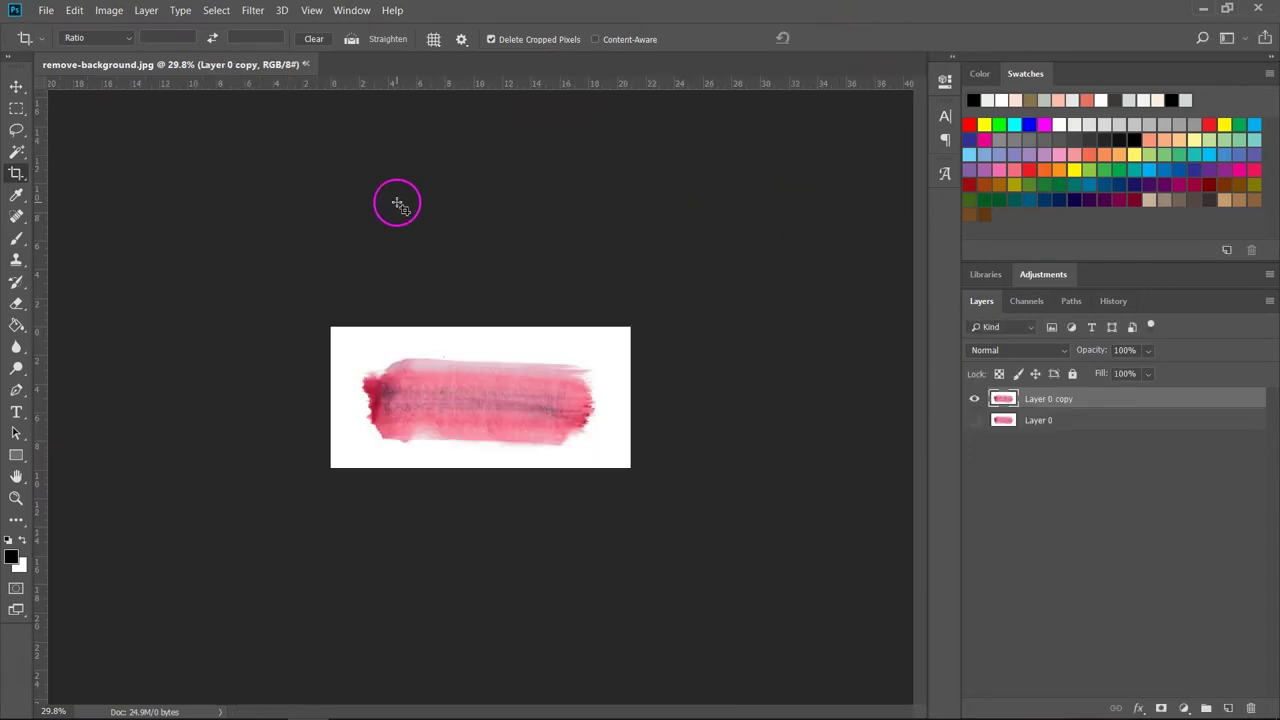
- Apply Levels to Layer 0 copy: white point sampled from the paper, black input raised to 30
key("v")
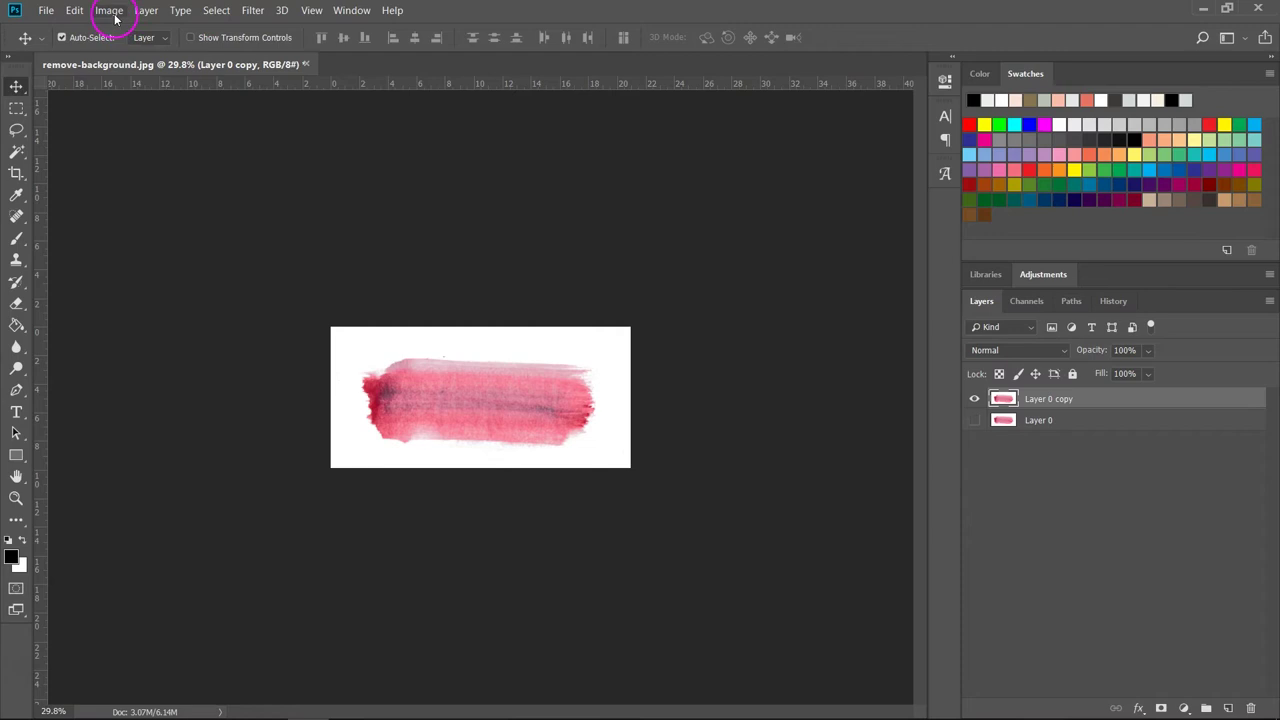
left_click(110, 11)
left_click(130, 50)
left_click(300, 65)
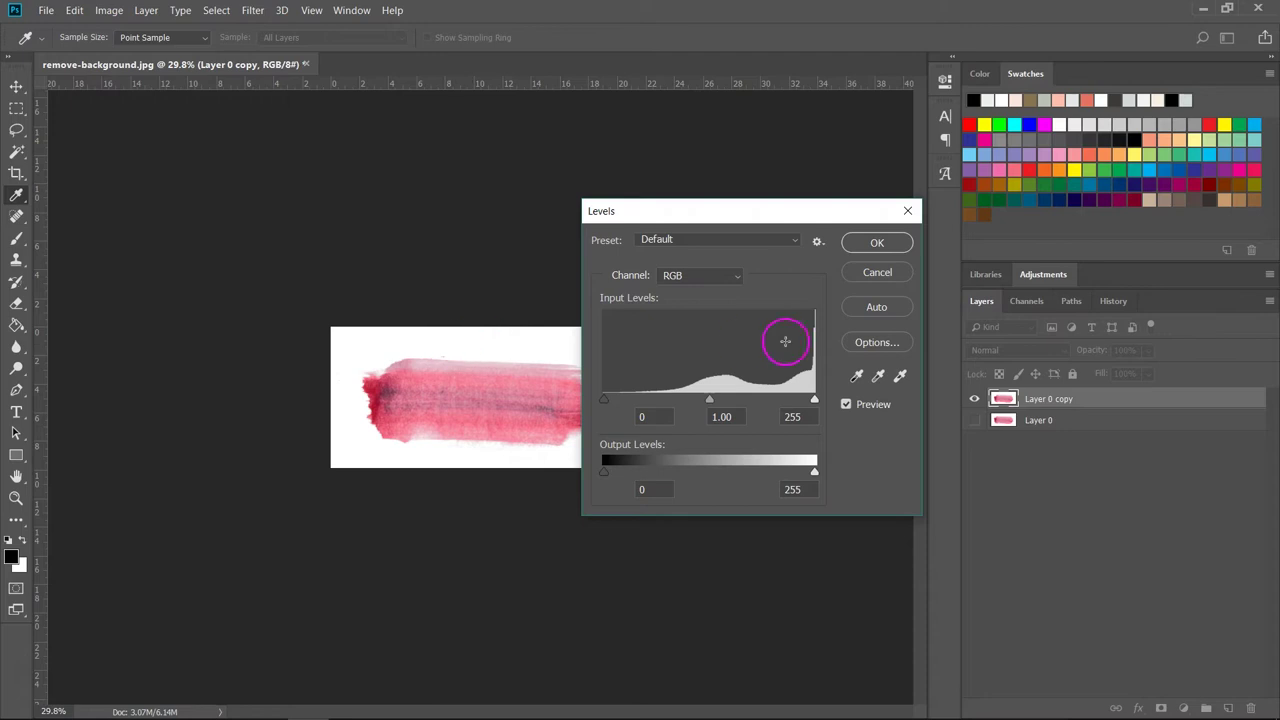
left_click(899, 378)
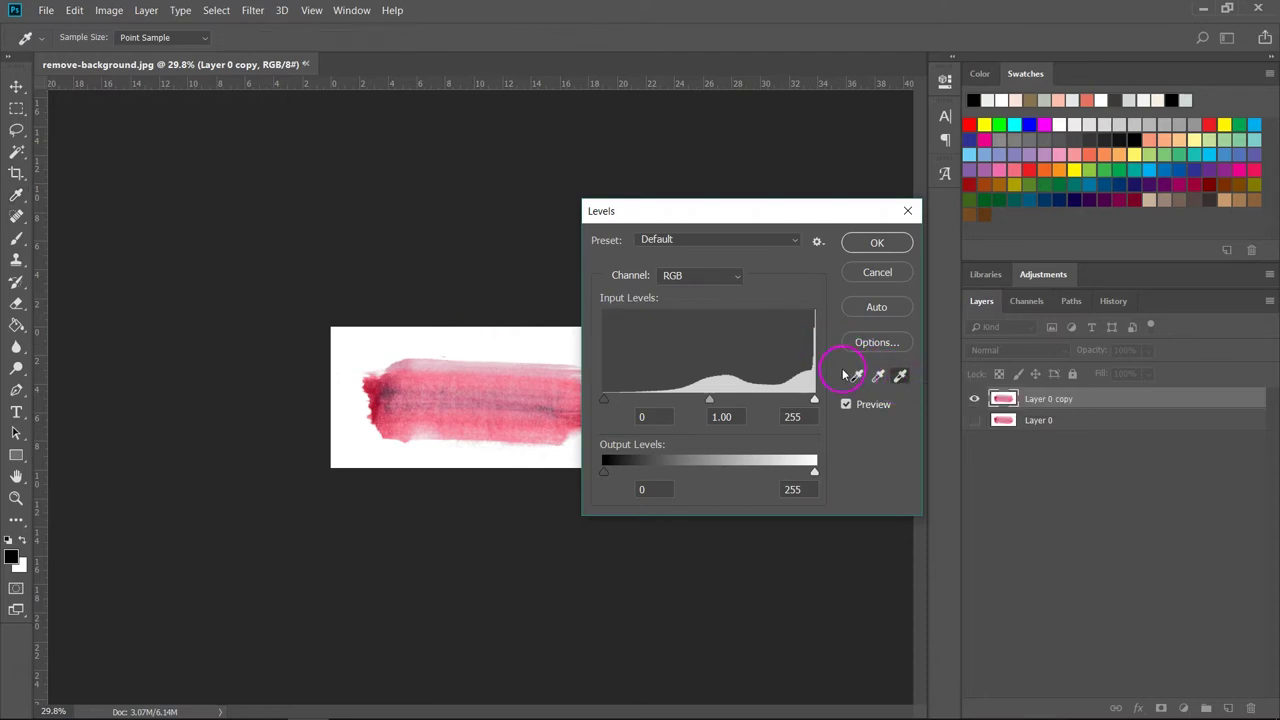
left_click(472, 334)
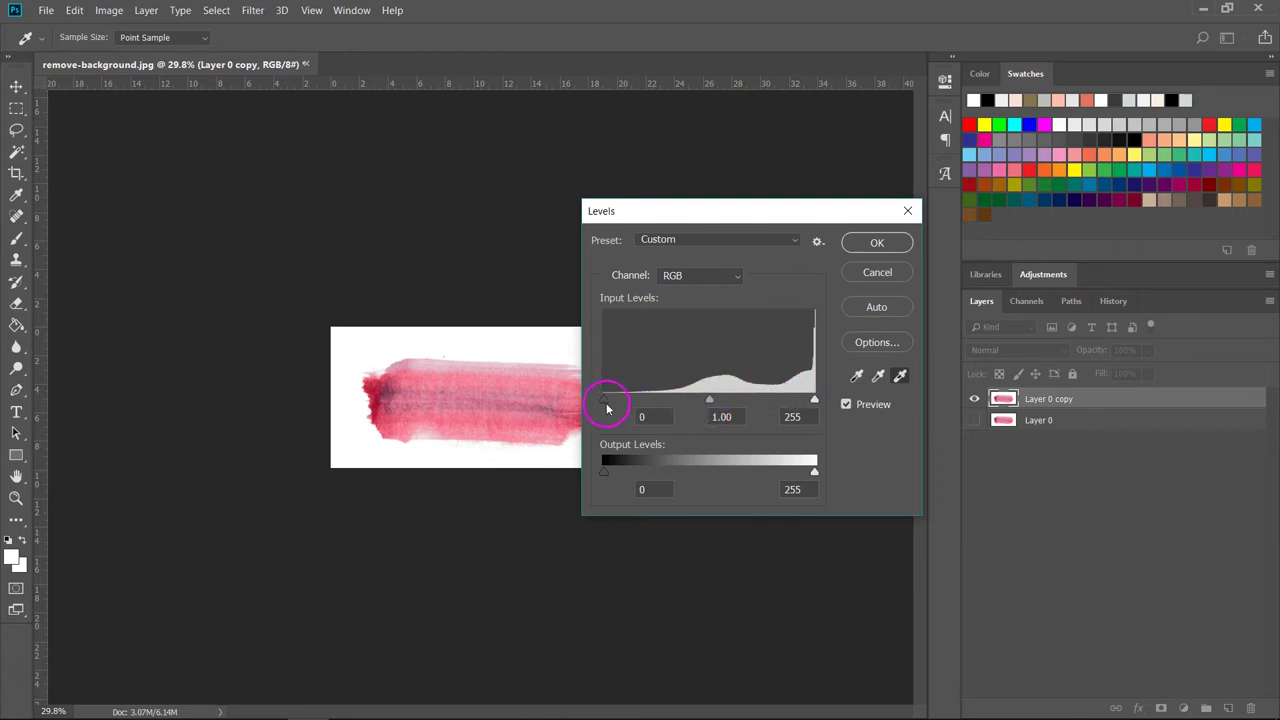
left_click_drag(605, 405, 630, 404)
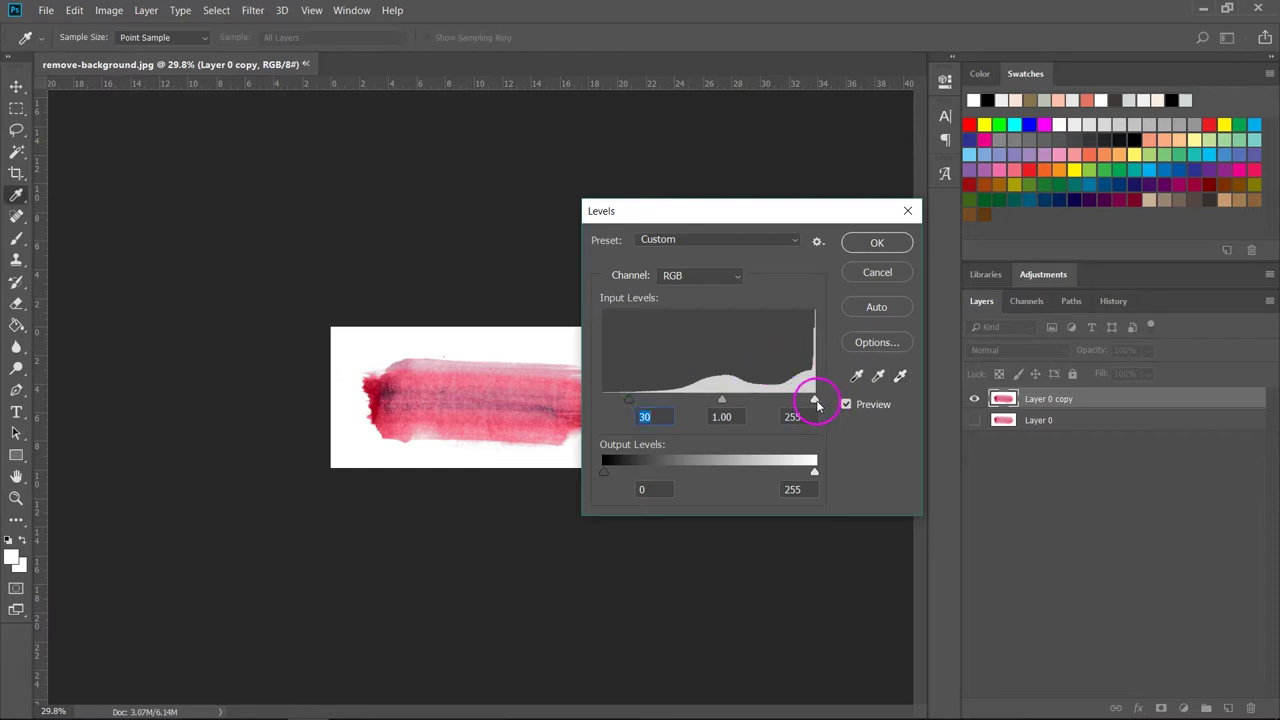
mouse_move(817, 404)
left_mouse_down()
mouse_move(795, 404)
mouse_move(821, 403)
left_mouse_up()
left_click(864, 243)
key("v")
left_click(974, 420)
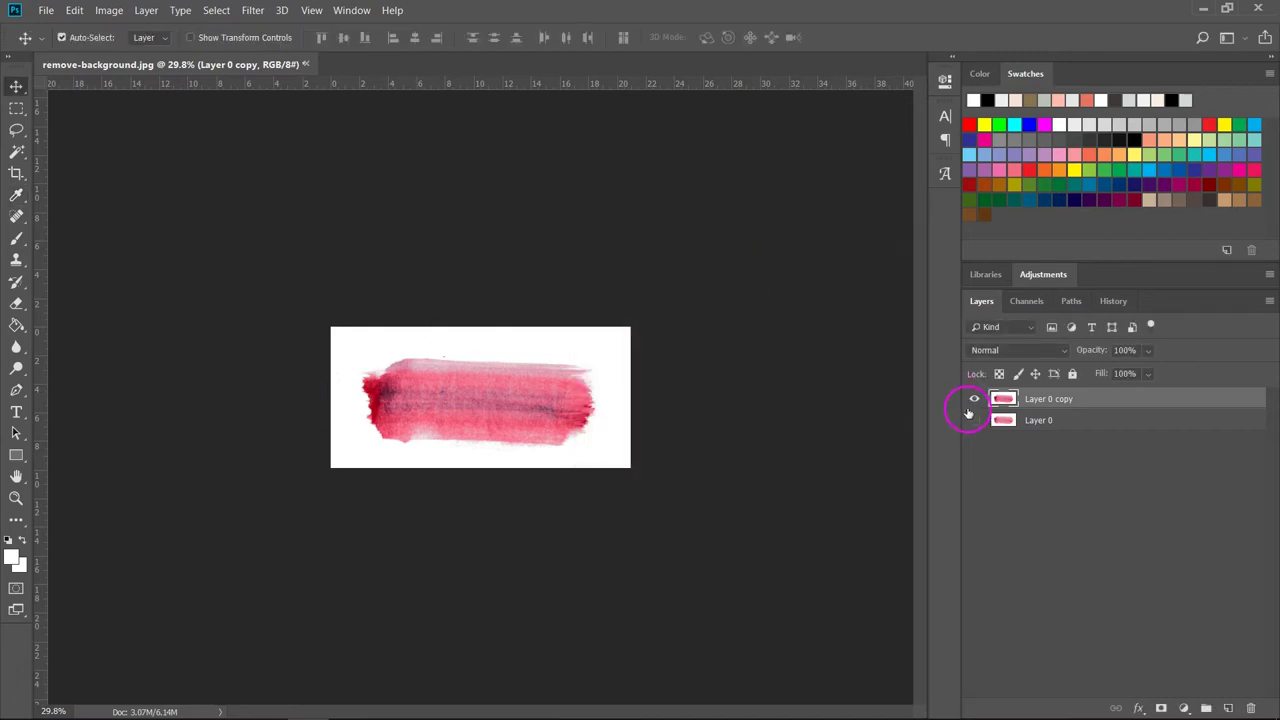
left_click(974, 401)
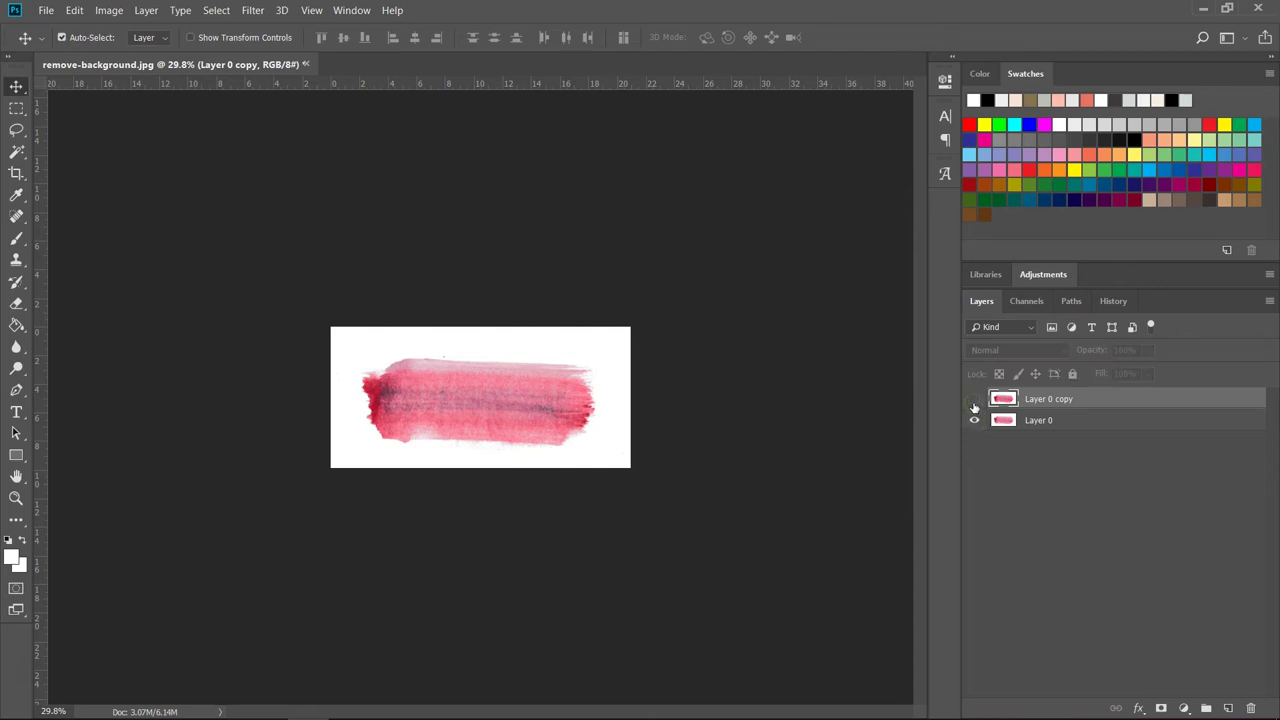
left_click(974, 399)
left_click(974, 420)
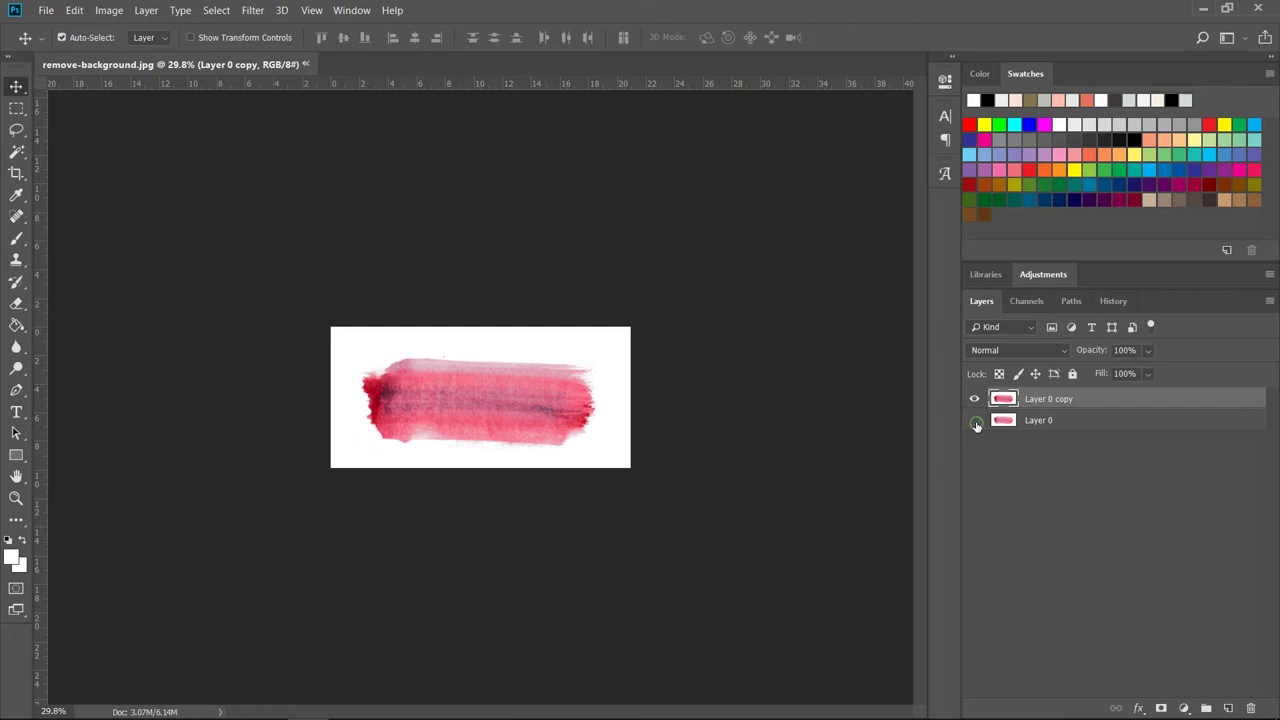
key("ctrl")
- Add a new Layer 1 above Layer 0 and fill it with solid black
scroll(527, 385, "up", 4)
scroll(527, 390, "up", 2)
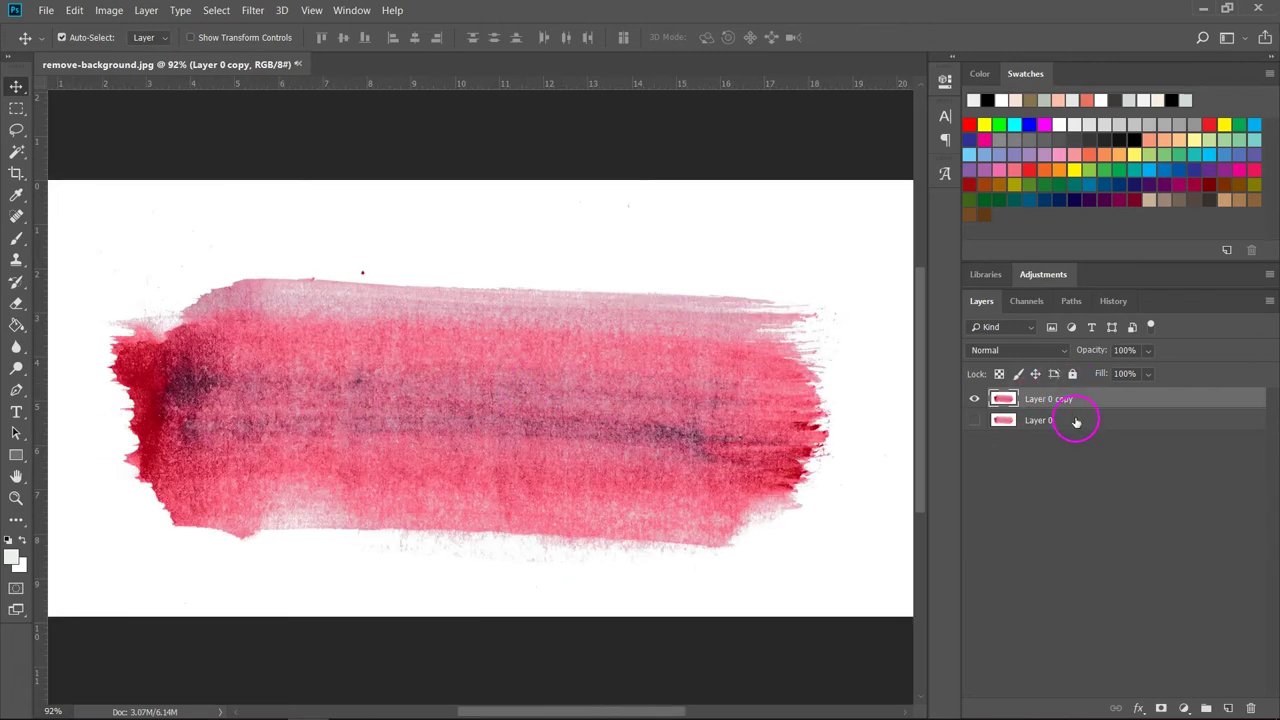
left_click(1076, 421)
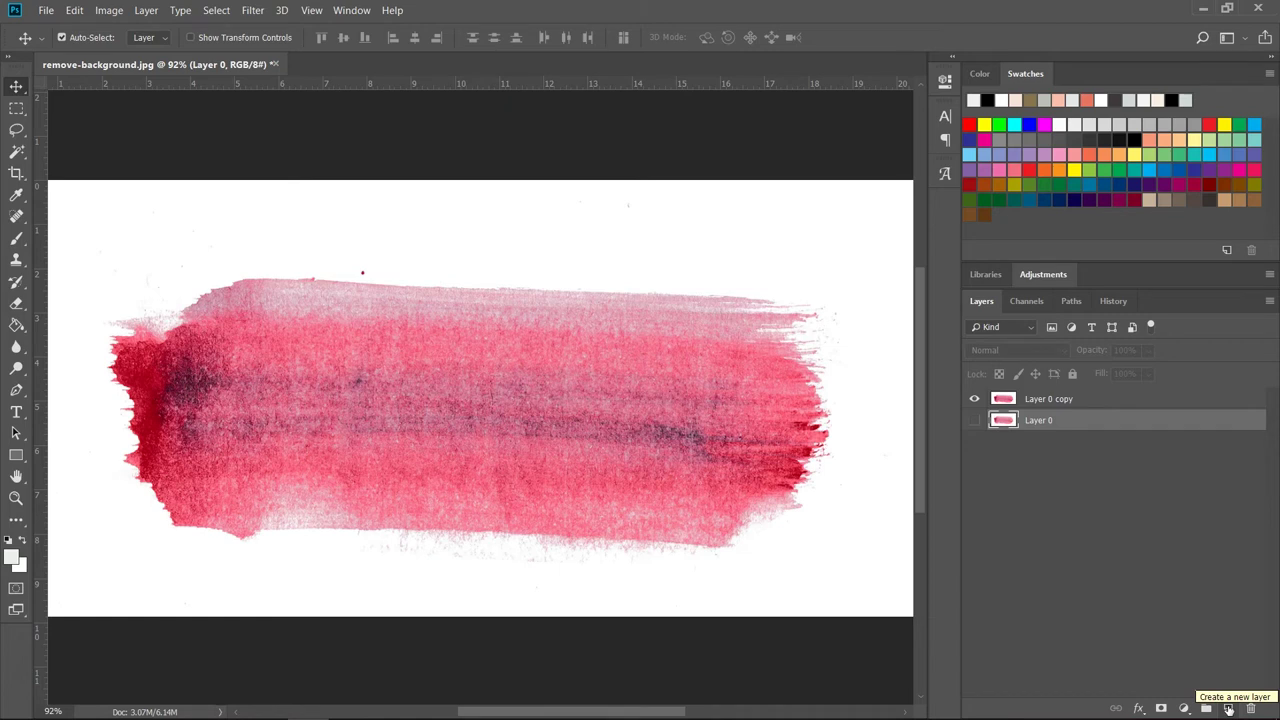
left_click(1229, 709)
left_click(9, 542)
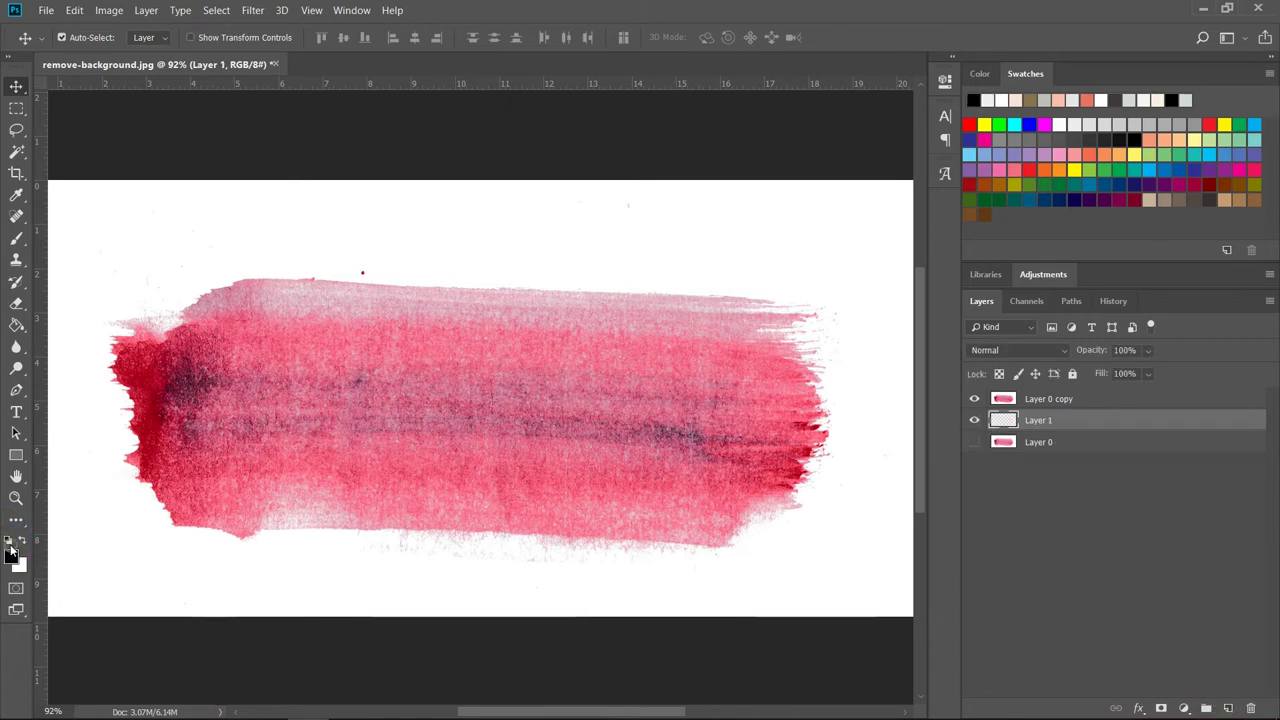
left_click(16, 324)
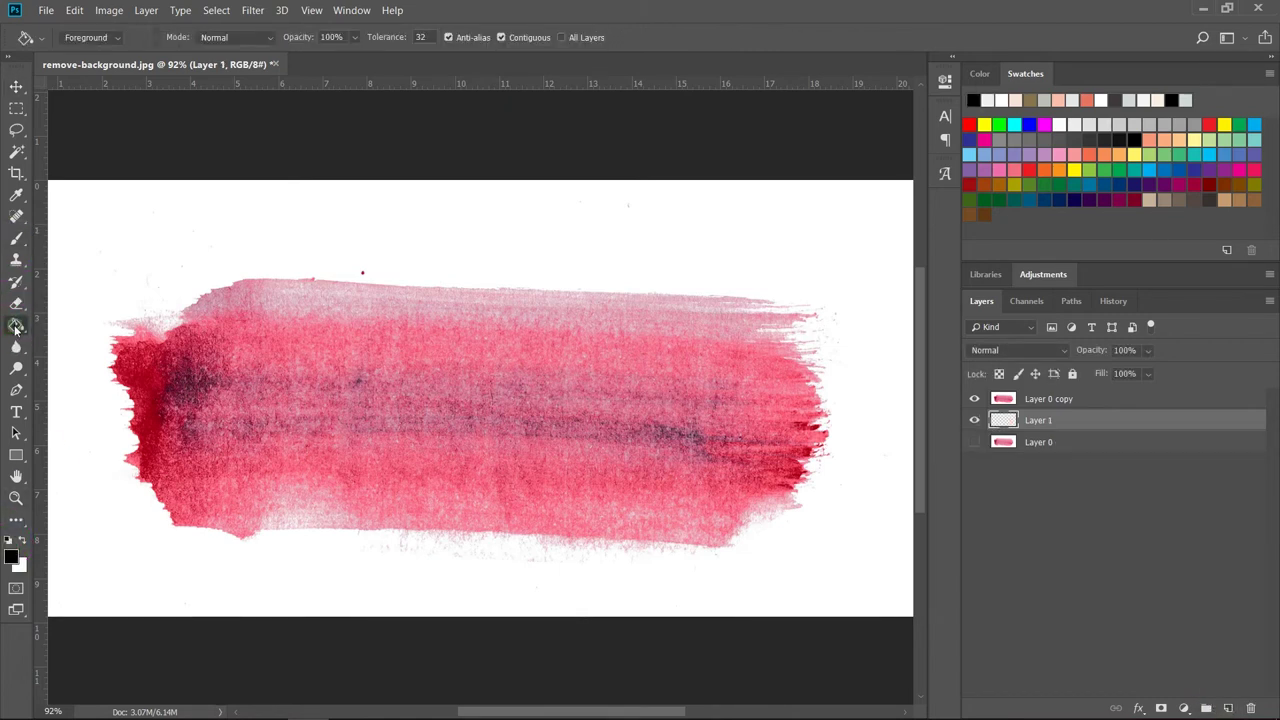
left_click(167, 228)
- Magic Wand-select all the white paper around the stroke on Layer 0 copy at tolerance 20
left_click(16, 89)
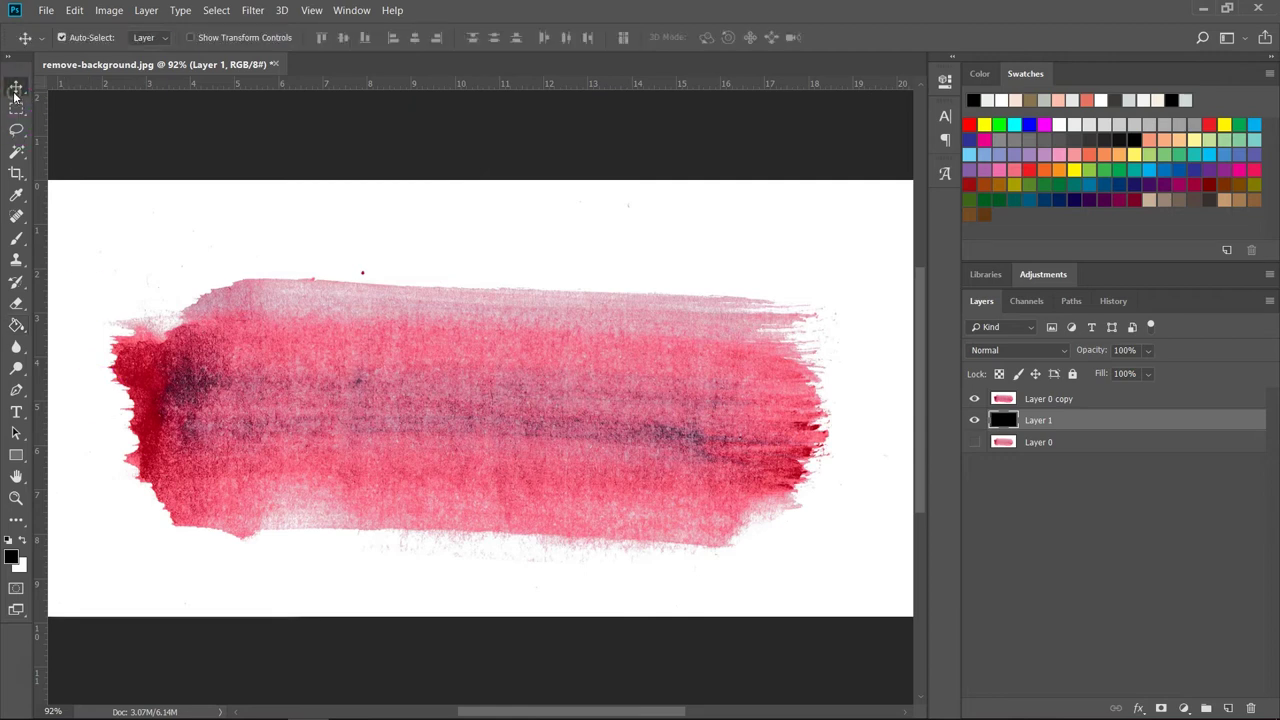
left_click(18, 153)
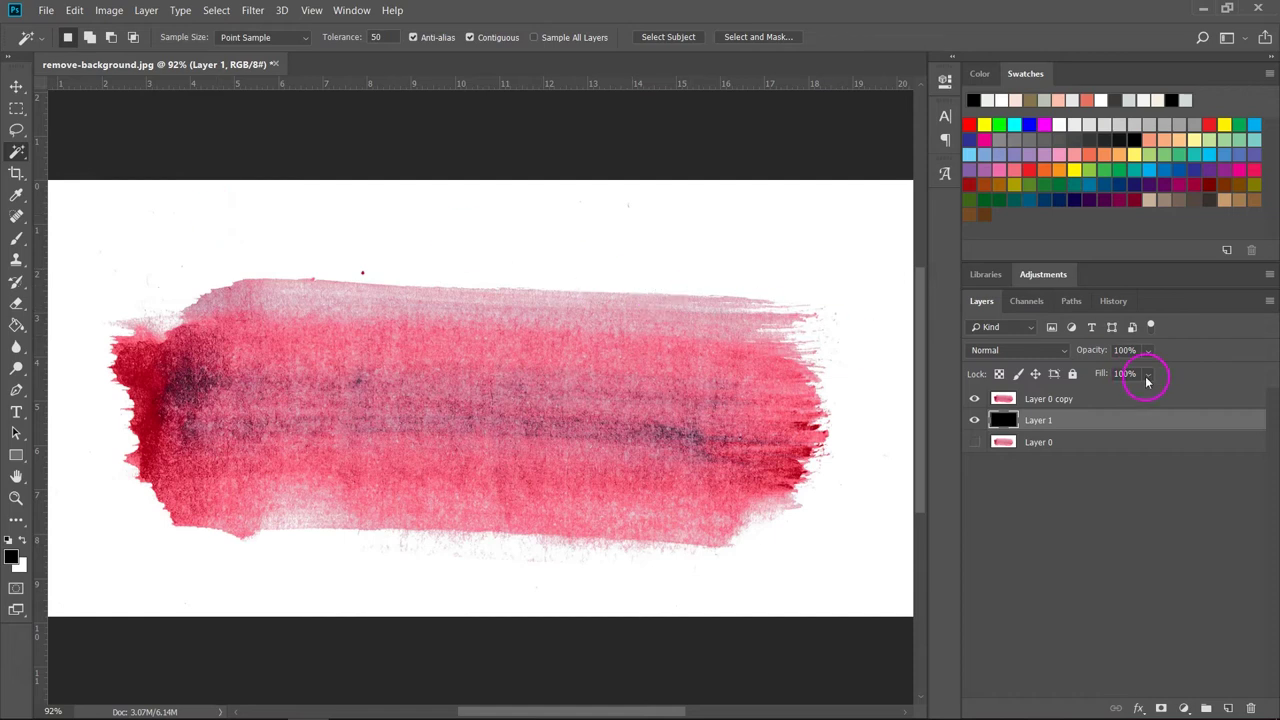
left_click(1124, 401)
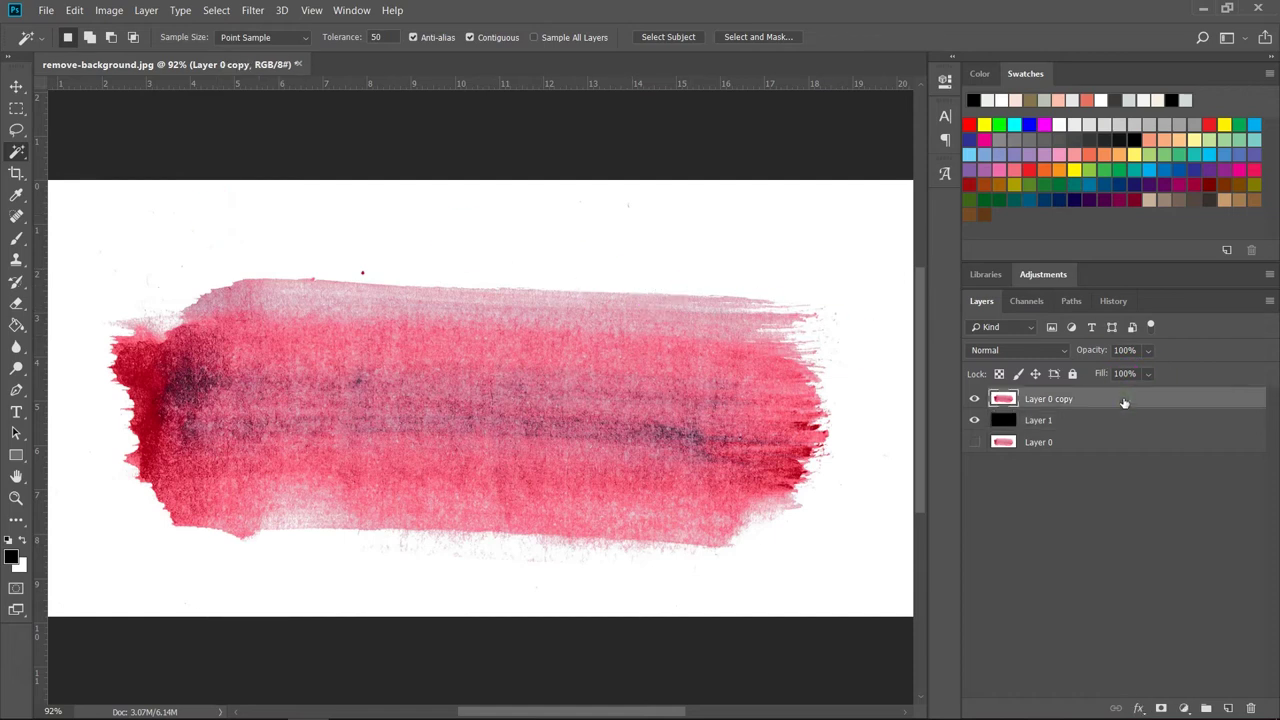
left_click(464, 234)
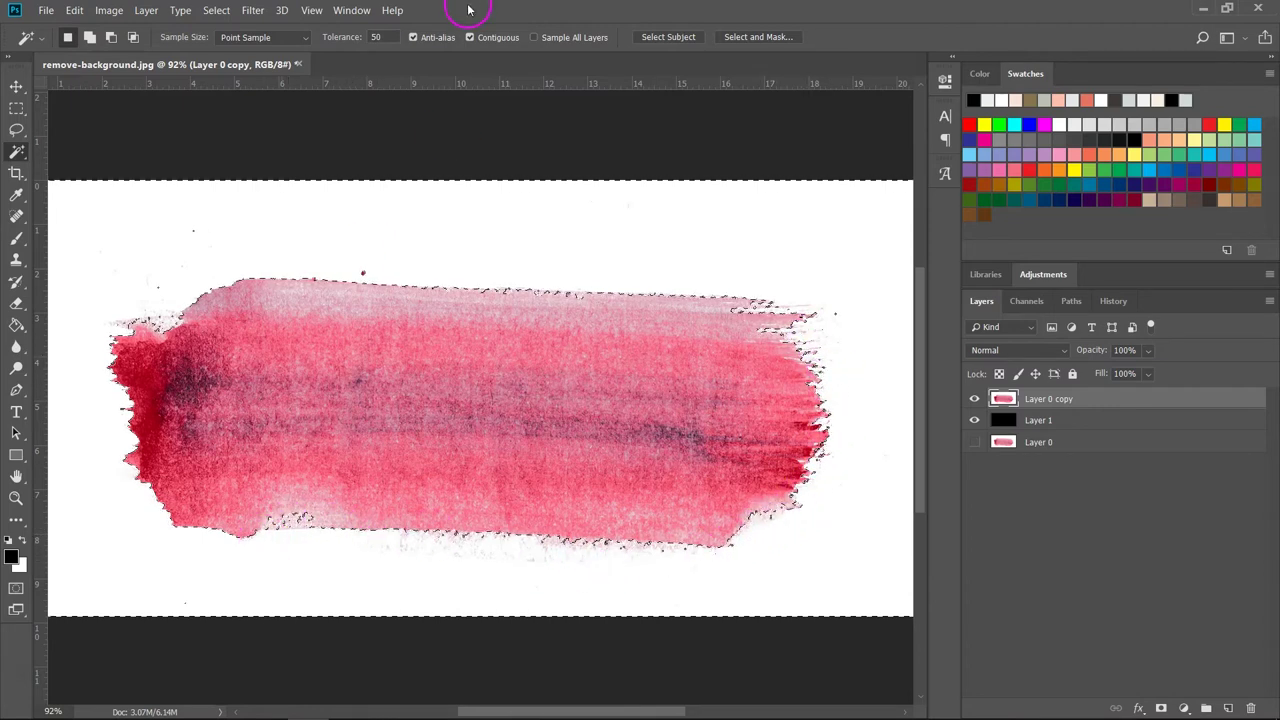
double_click(375, 37)
type("20")
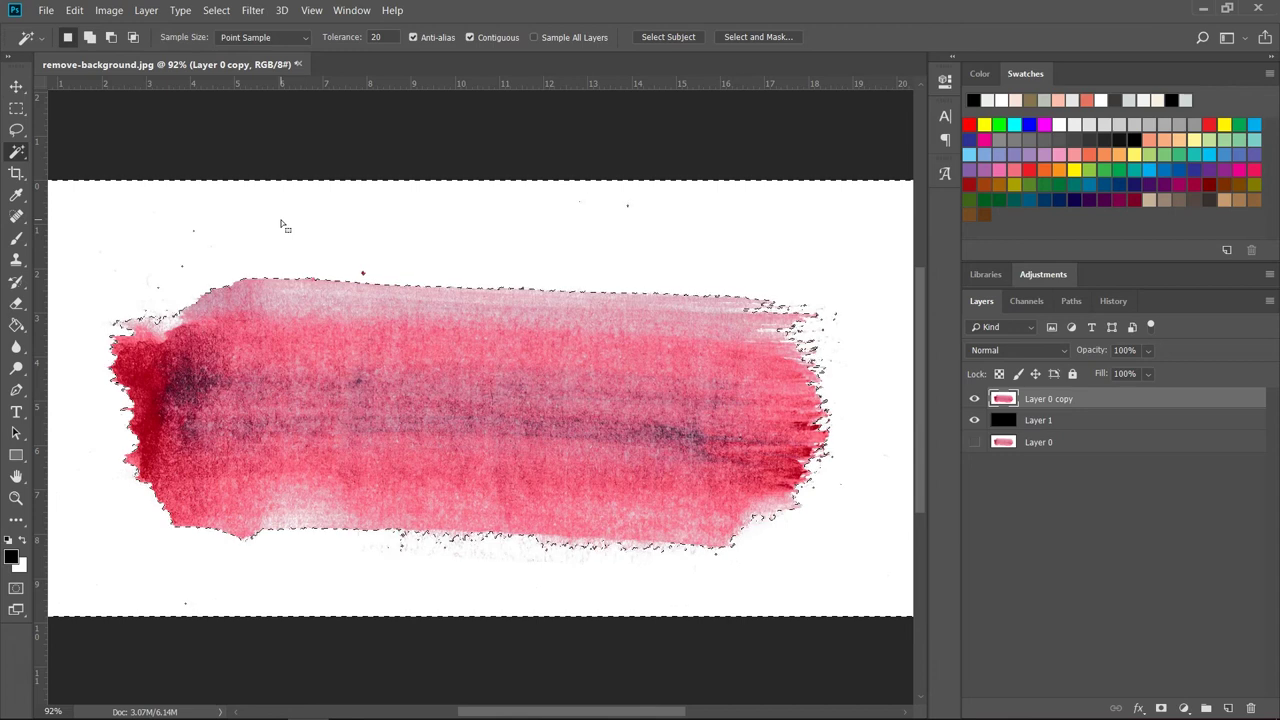
left_click(634, 234)
left_click(757, 268)
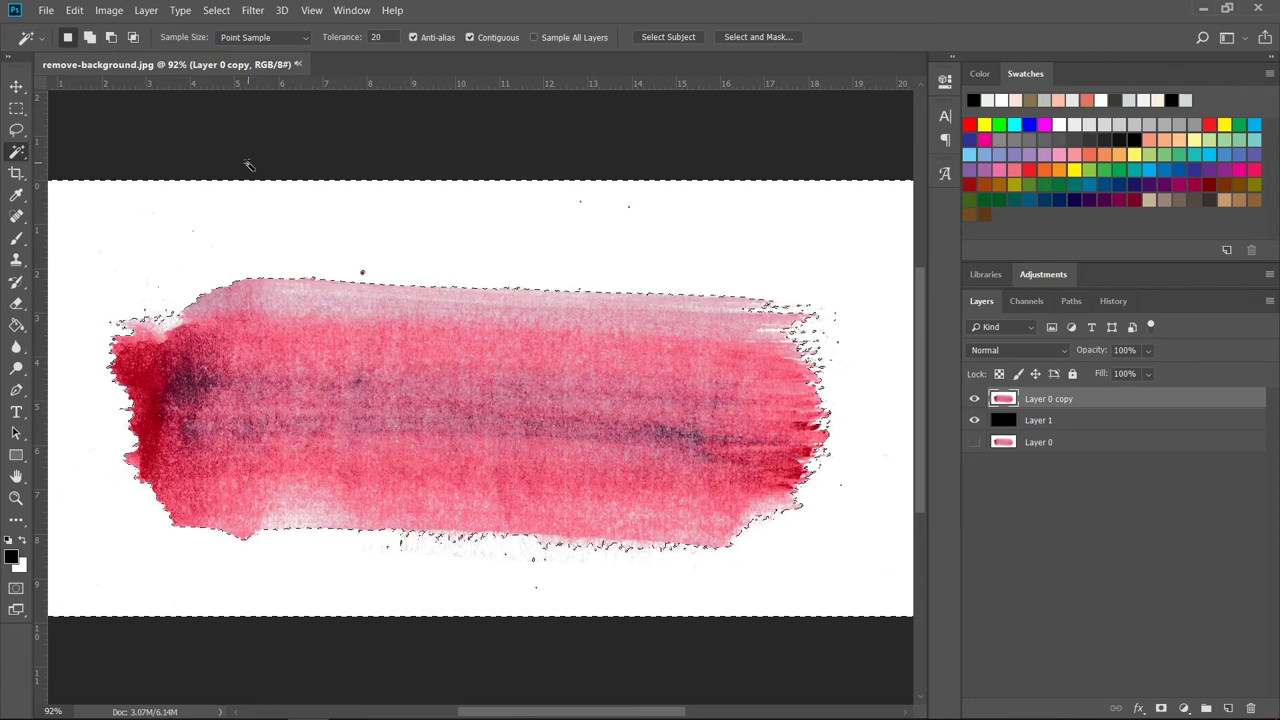
- Clear the current selection and switch to the Move tool
key("ctrl+d")
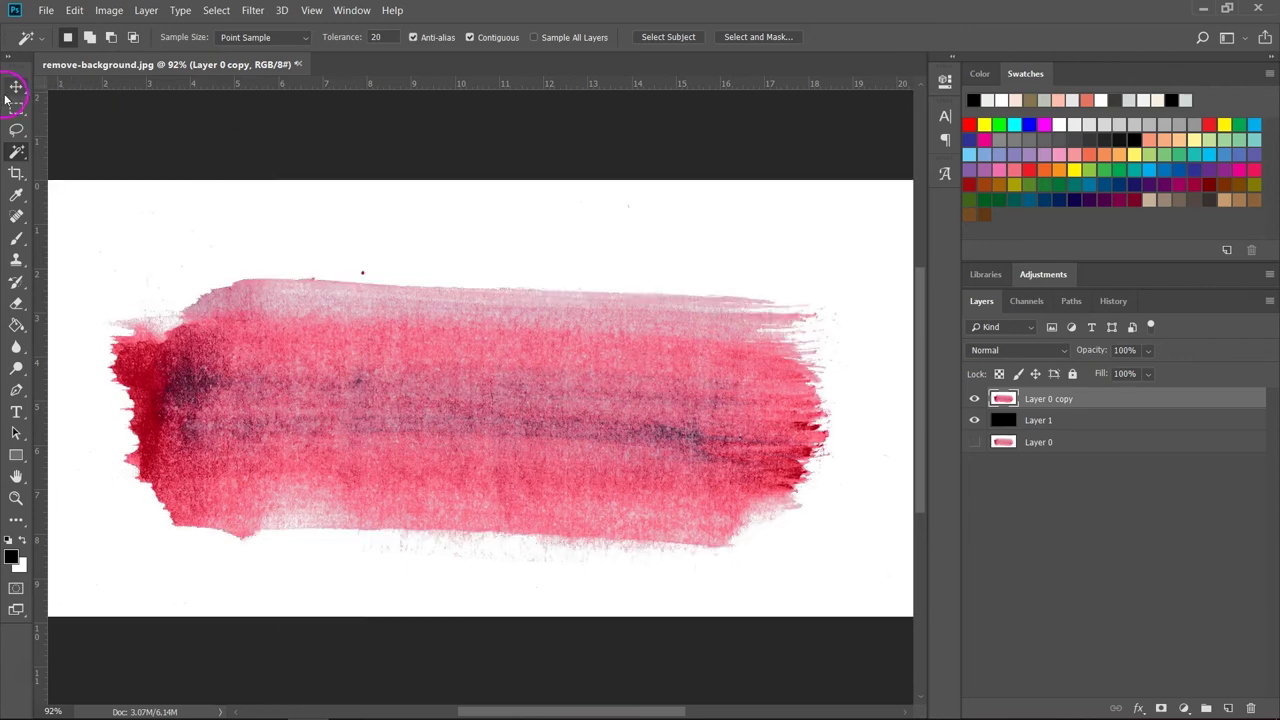
left_click(15, 88)
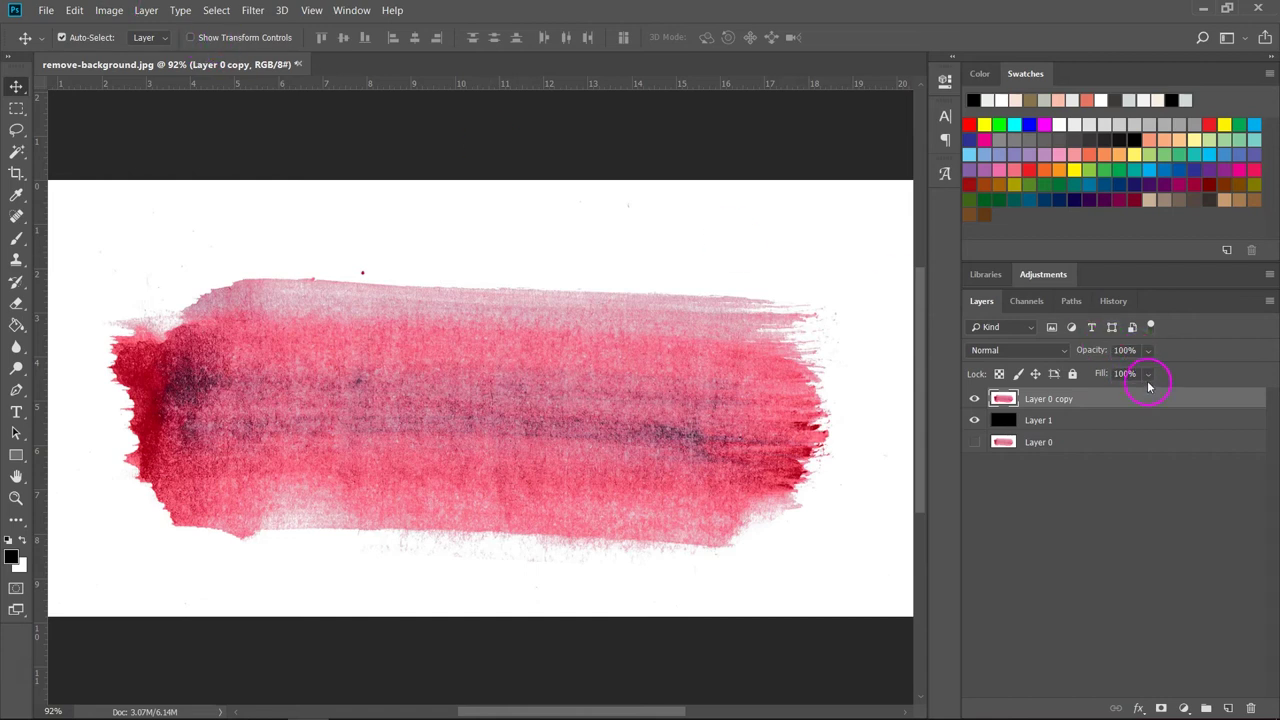
key("h")
- Open Layer Style blending options for Layer 0 copy, keeping Blend If on Gray
double_click(1206, 401)
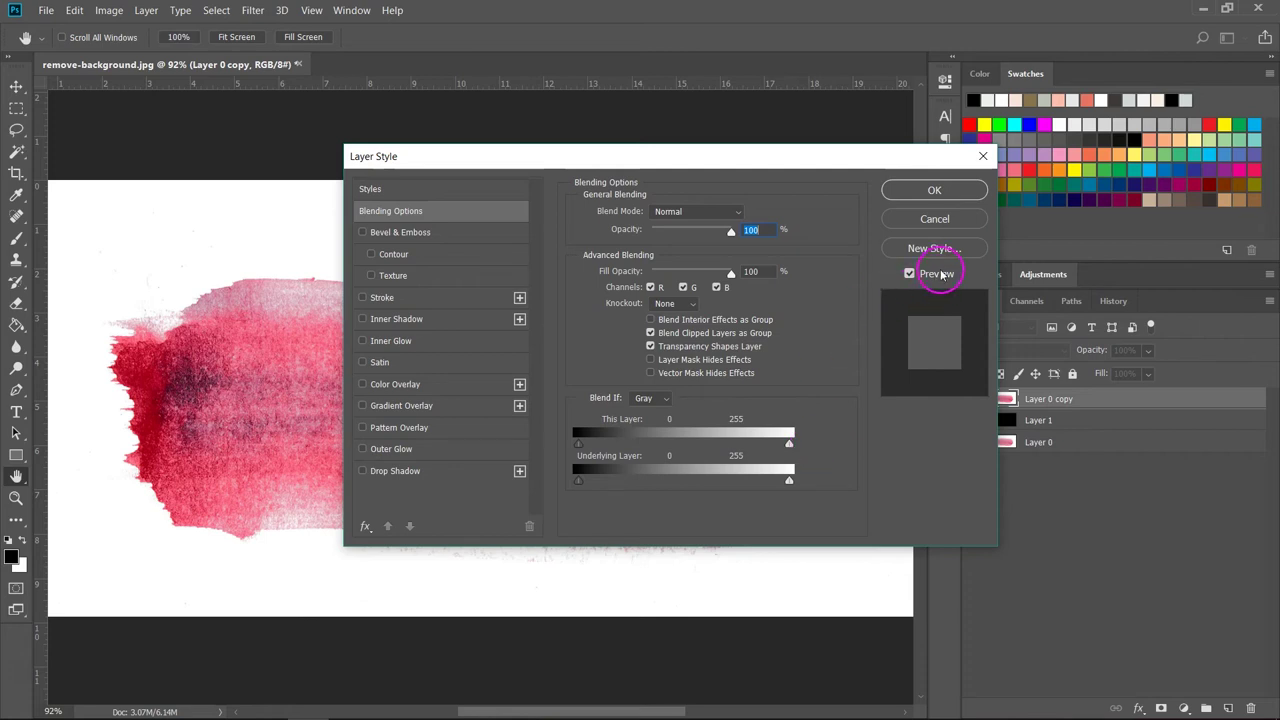
left_click_drag(745, 156, 969, 123)
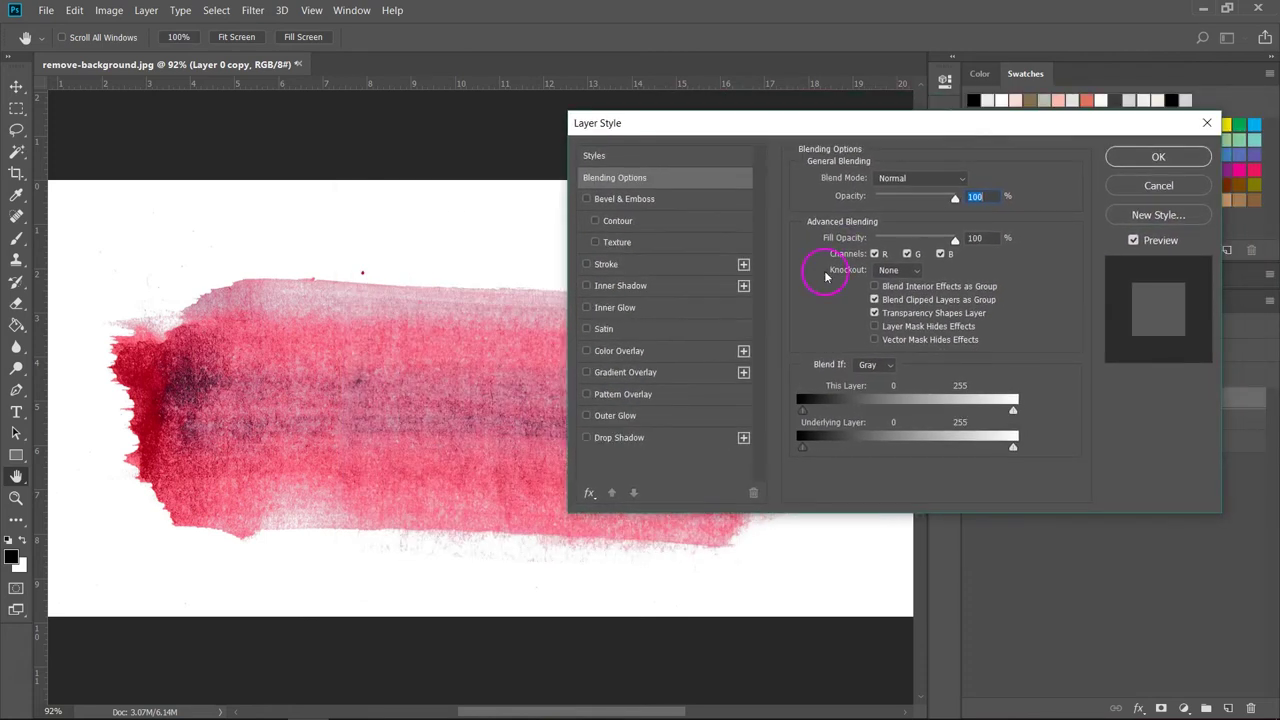
left_click(878, 365)
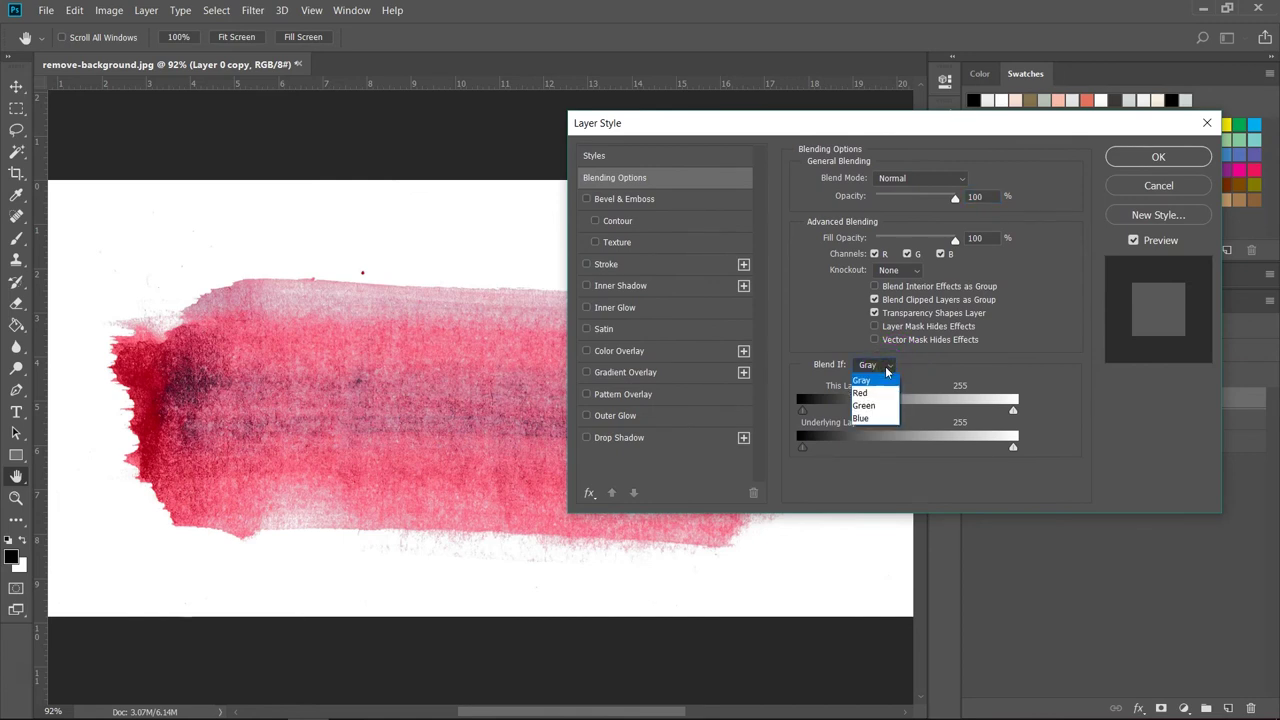
left_click(886, 378)
left_click(1013, 411)
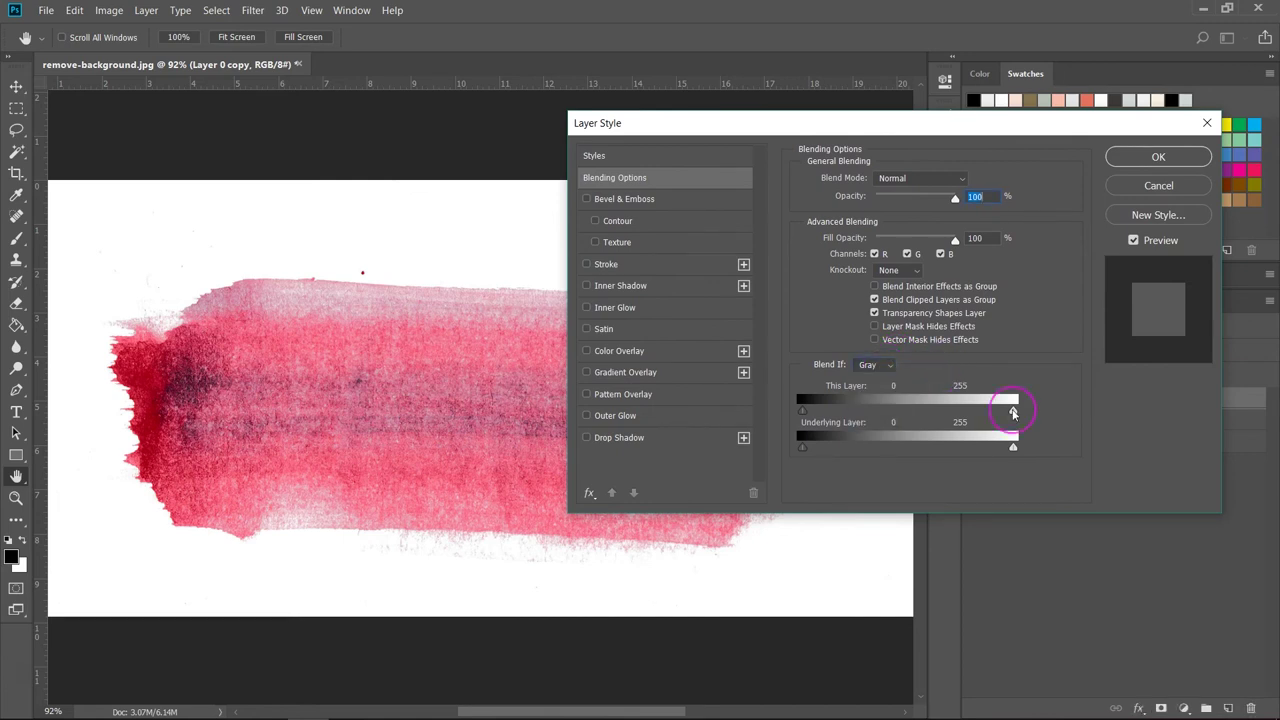
left_click_drag(1013, 411, 1011, 411)
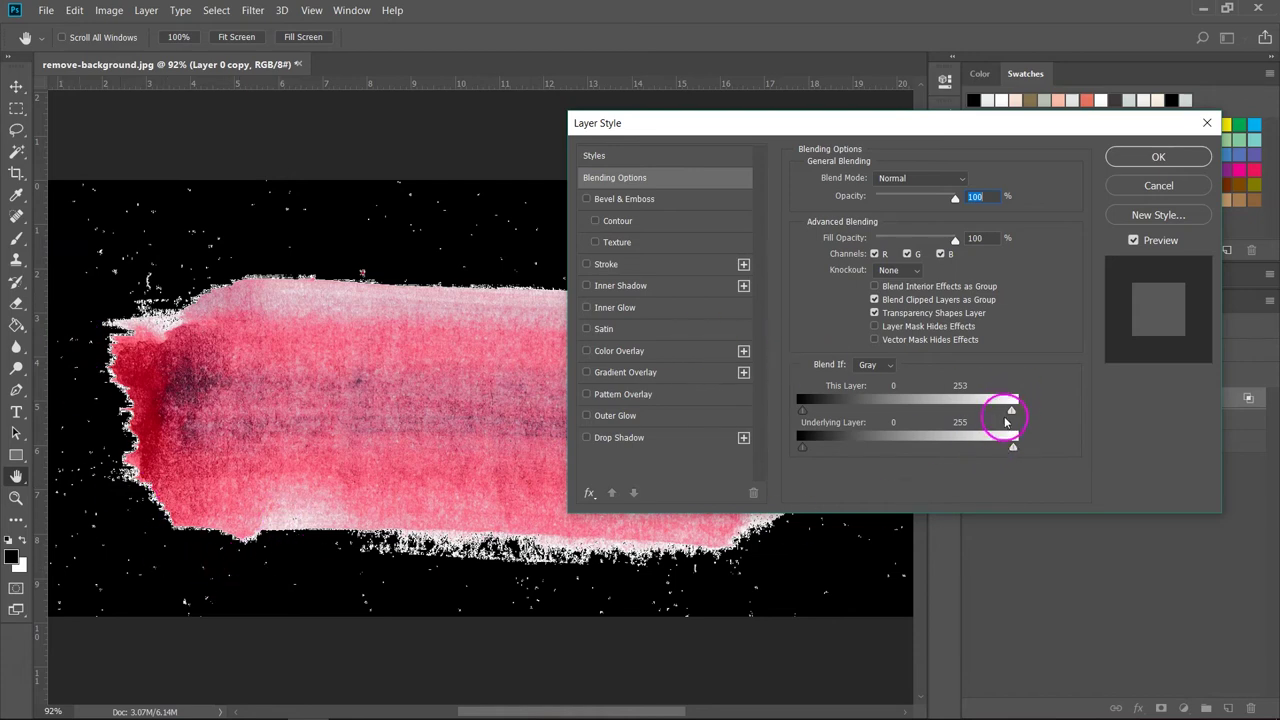
mouse_move(1010, 411)
left_mouse_down()
mouse_move(969, 422)
mouse_move(1042, 428)
left_mouse_up()
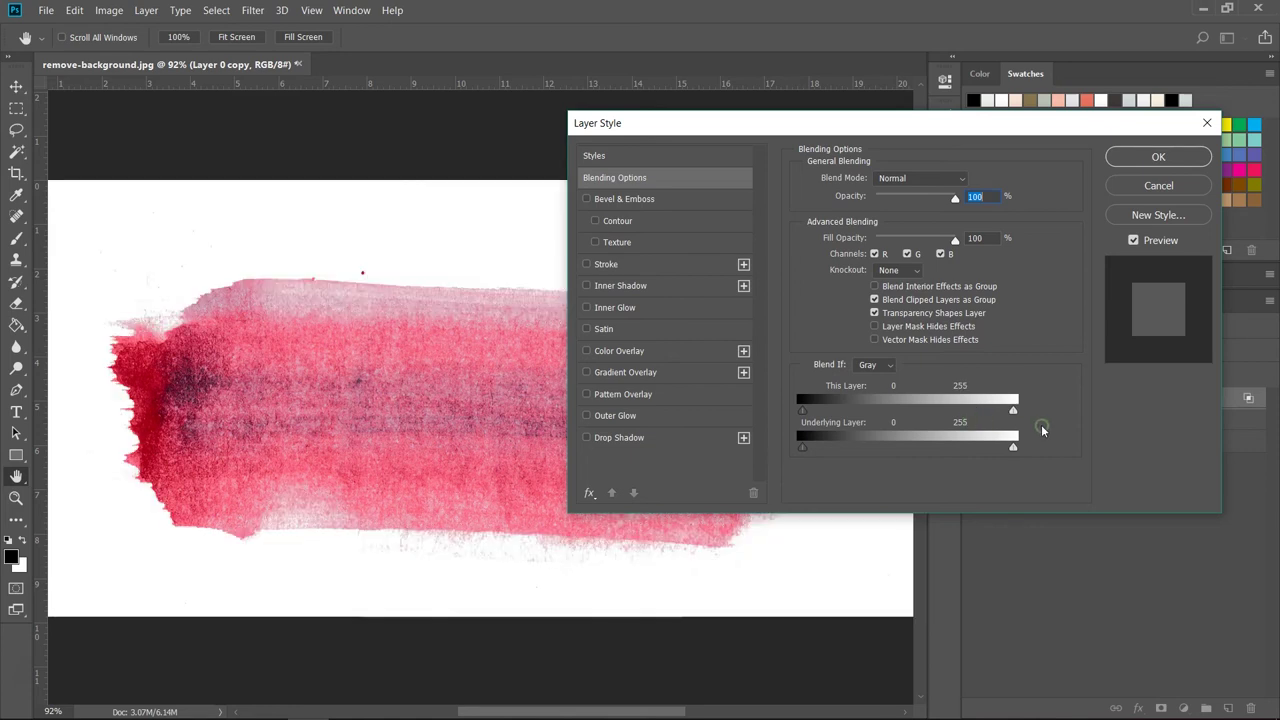
left_click(1050, 418)
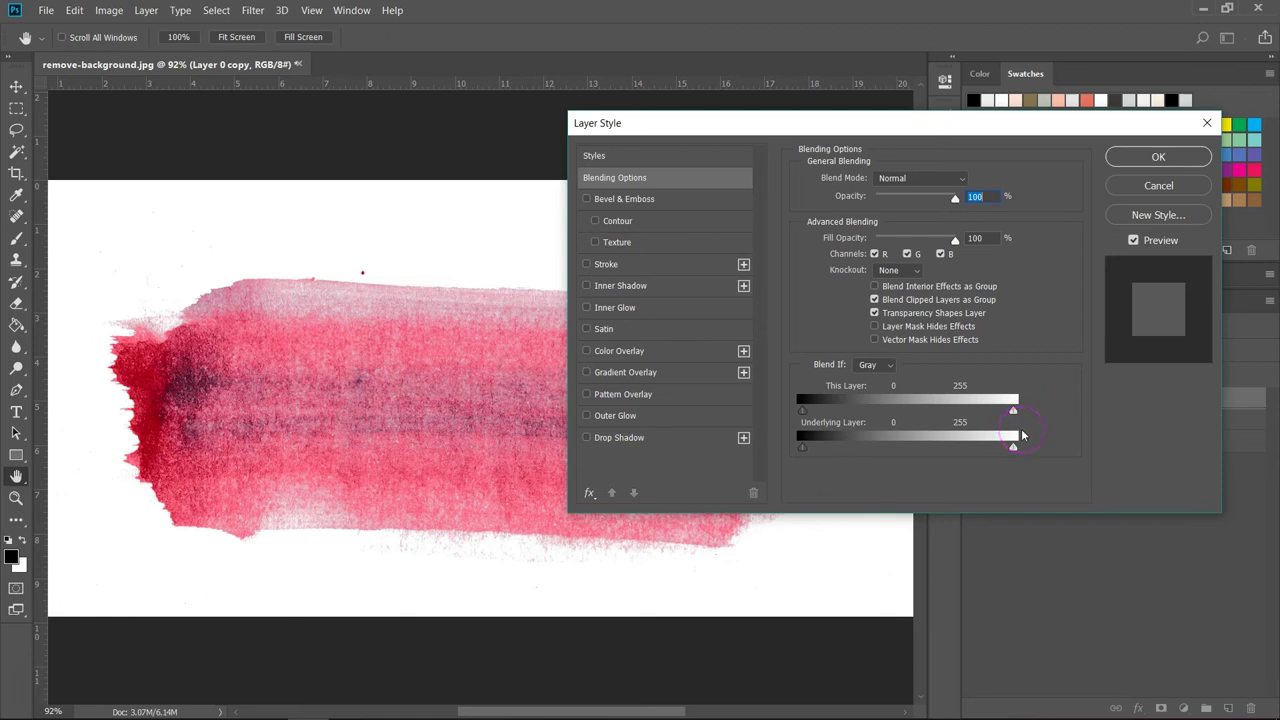
left_click(1014, 422)
- Split This Layer's white Blend If handle and drag its left half to 182
left_click_drag(1010, 420, 1012, 416)
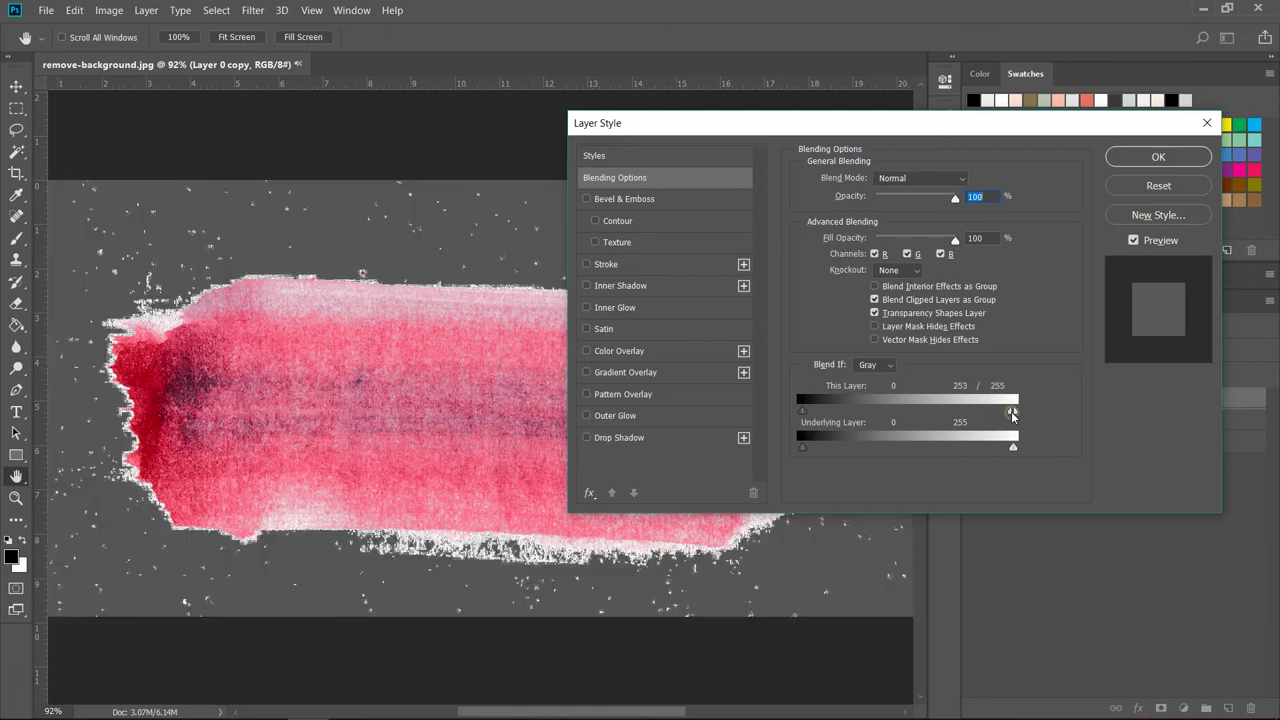
left_click_drag(1012, 416, 991, 417)
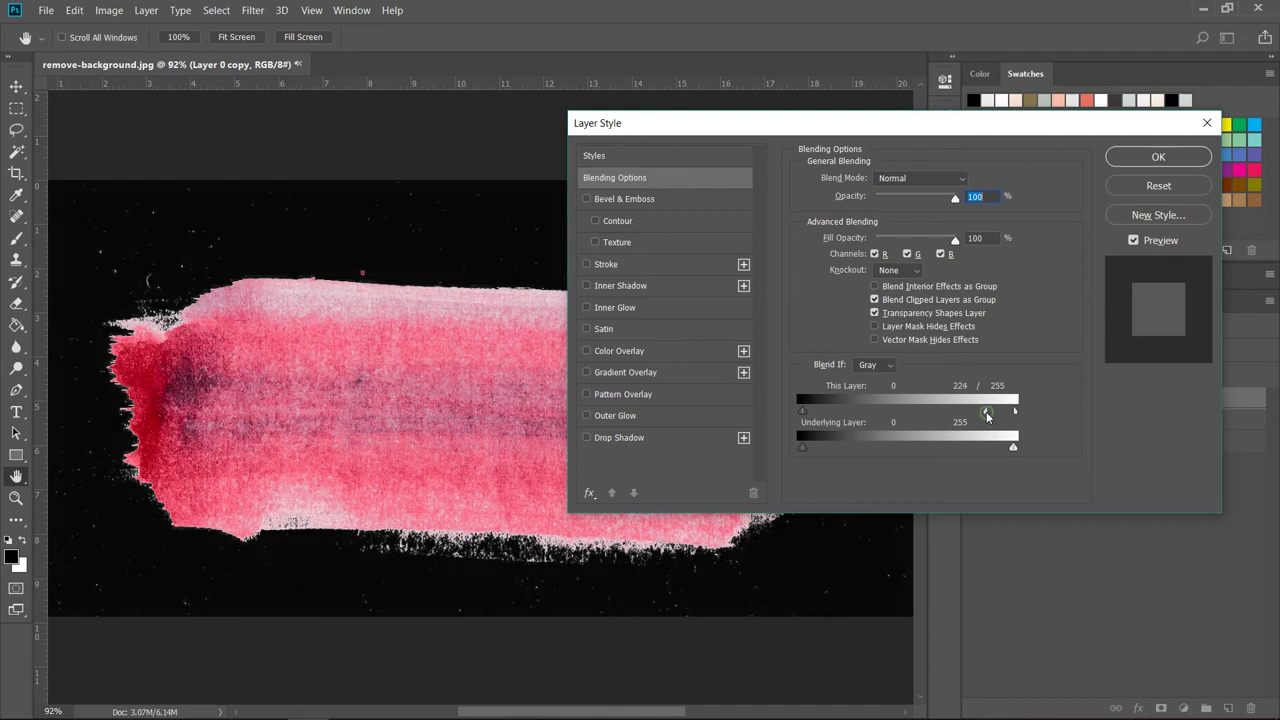
left_click_drag(987, 417, 958, 417)
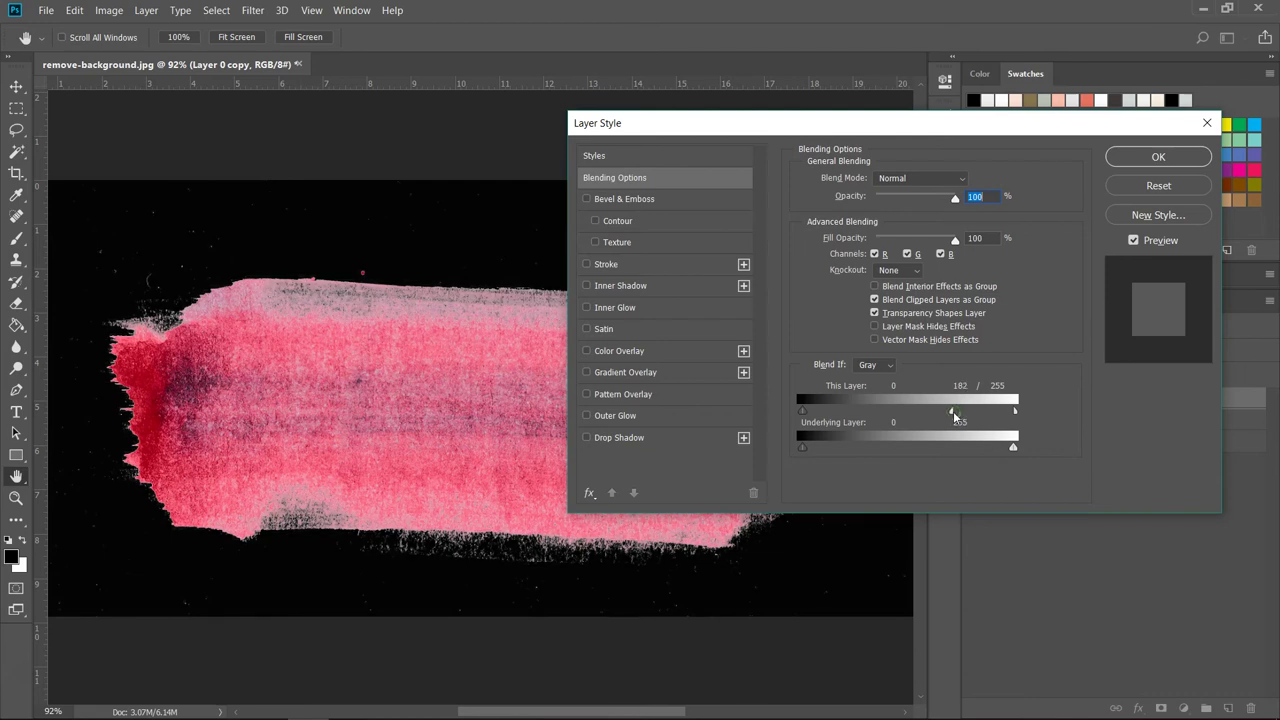
left_click_drag(955, 417, 950, 414)
- Apply the Layer Style blend settings to Layer 0 copy
left_click(1157, 158)
scroll(760, 300, "up", 1)
scroll(826, 253, "left", 1)
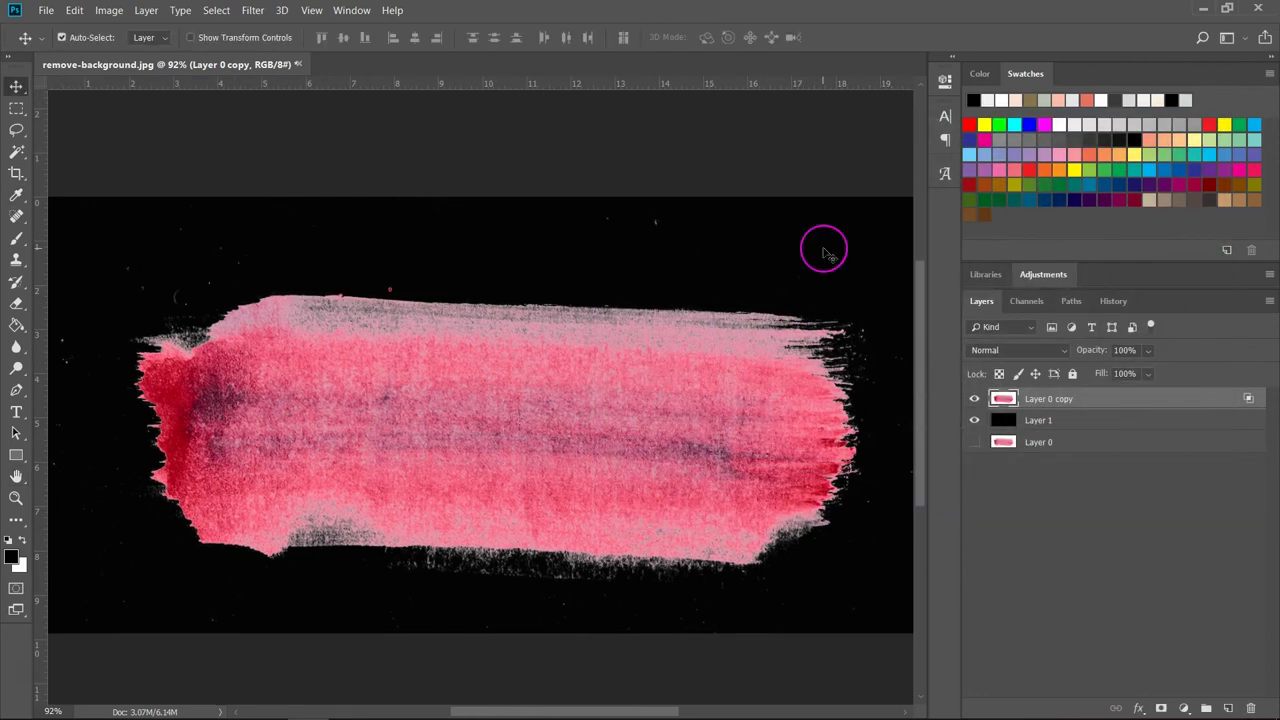
- Erase the stray light specks below the stroke with the Eraser
left_click(18, 308)
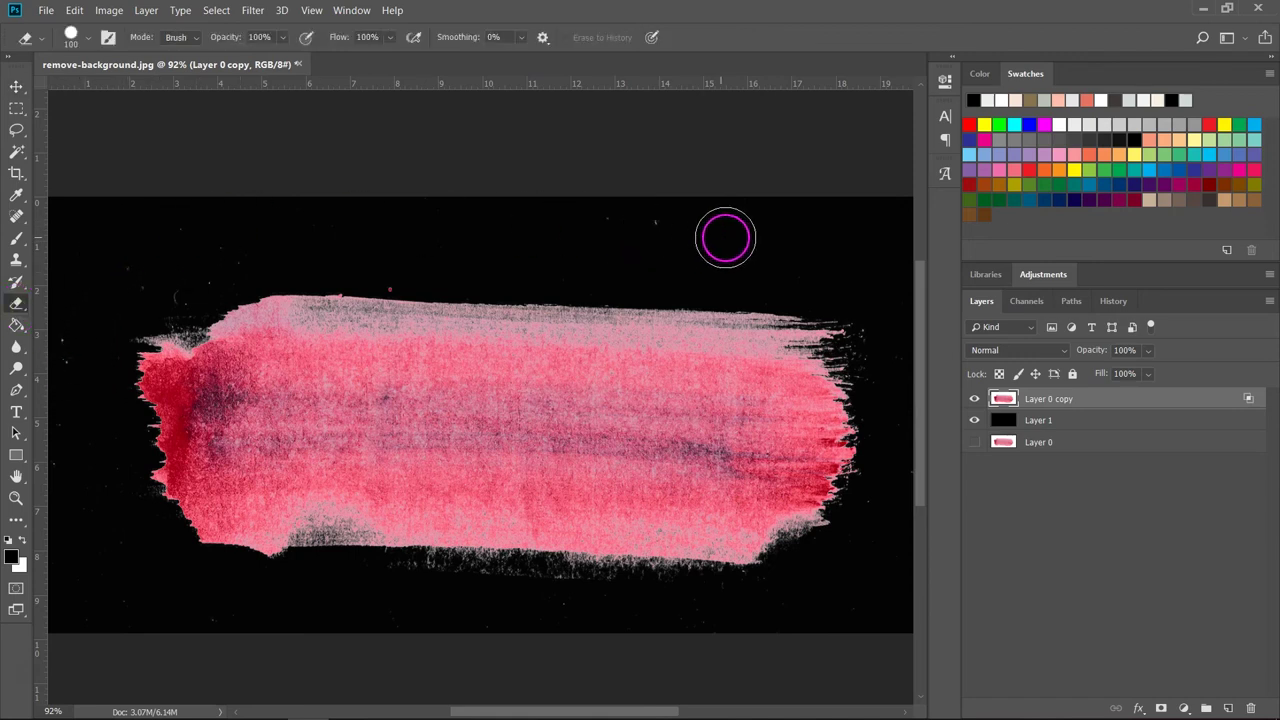
scroll(730, 215, "down", 3)
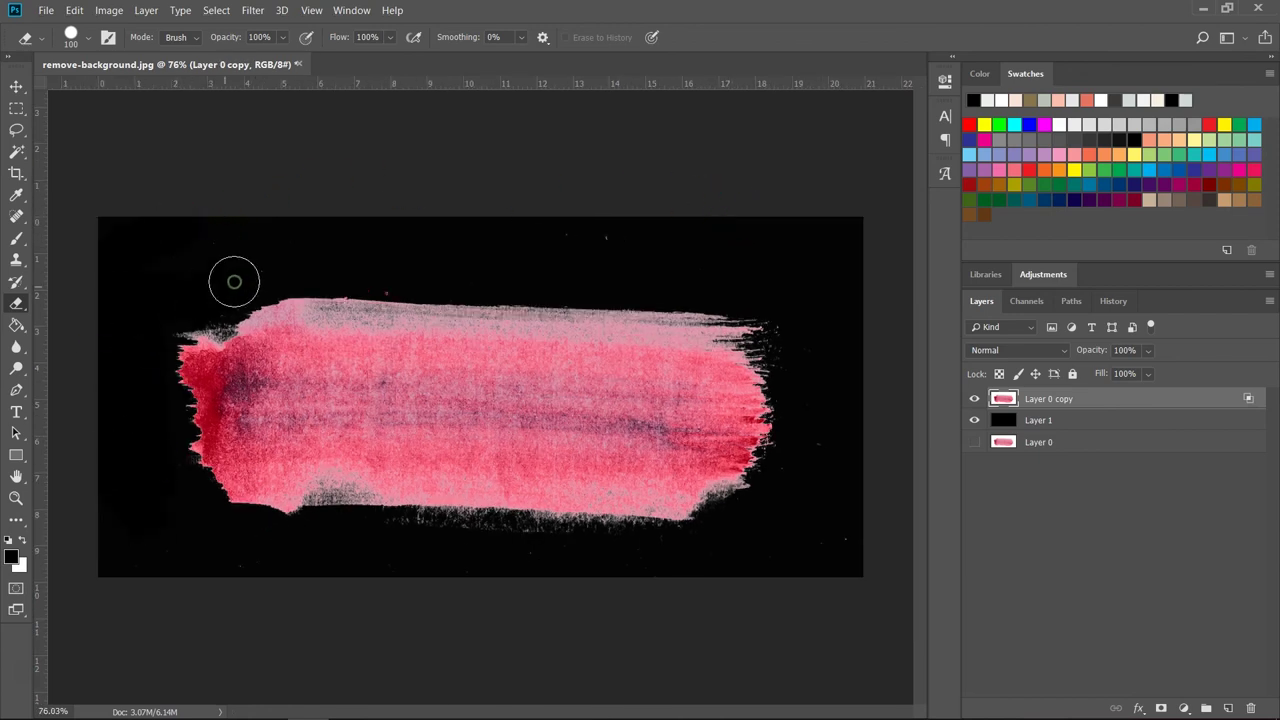
mouse_move(741, 575)
left_mouse_down()
mouse_move(143, 349)
mouse_move(265, 545)
left_mouse_up()
left_click_drag(577, 578, 424, 566)
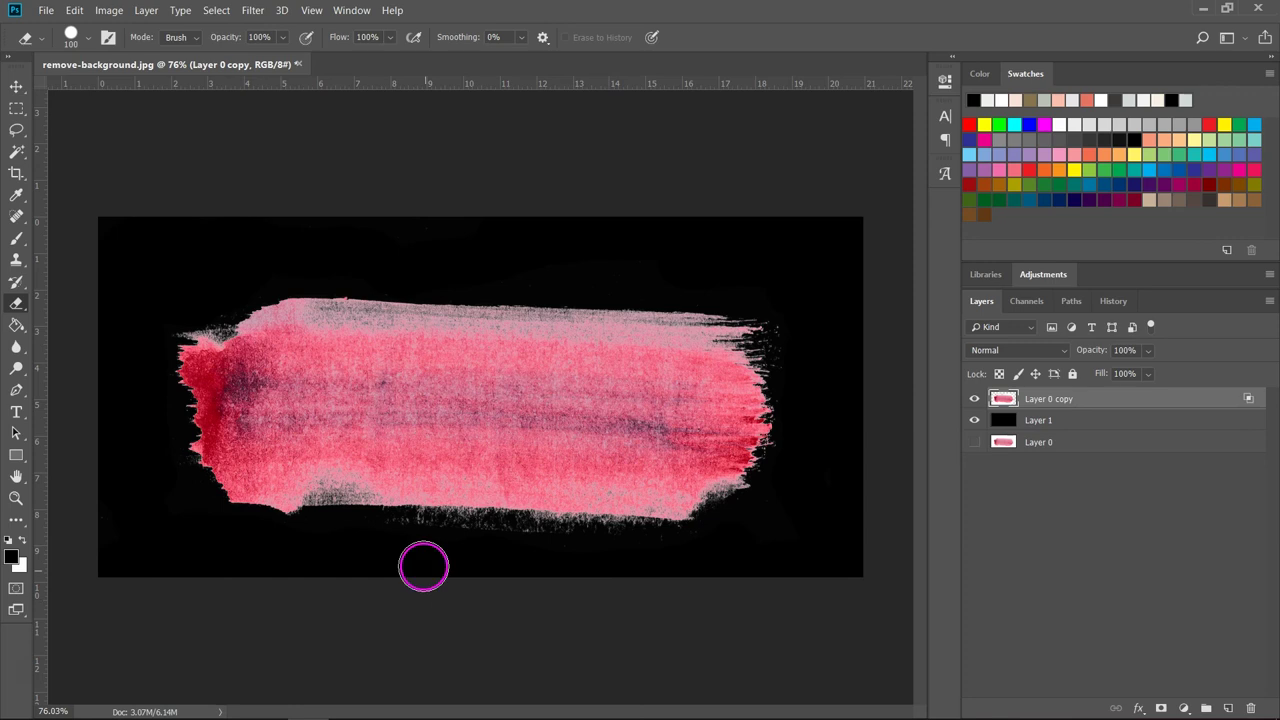
- Delete the black Layer 1
left_click(16, 86)
left_click_drag(1164, 461, 1250, 708)
left_click(1067, 482)
- Select Layer 0 copy, load the stroke's outline as a selection, then deselect
left_click(1045, 434)
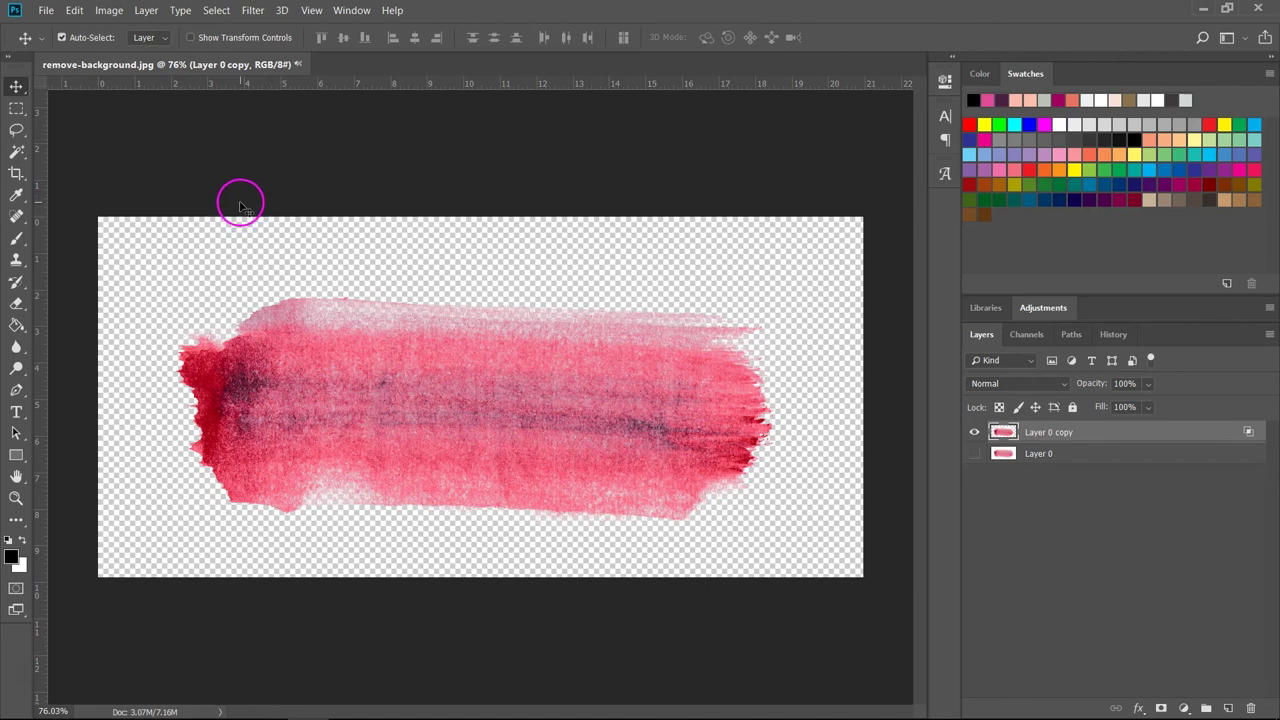
left_click(1003, 437, "ctrl")
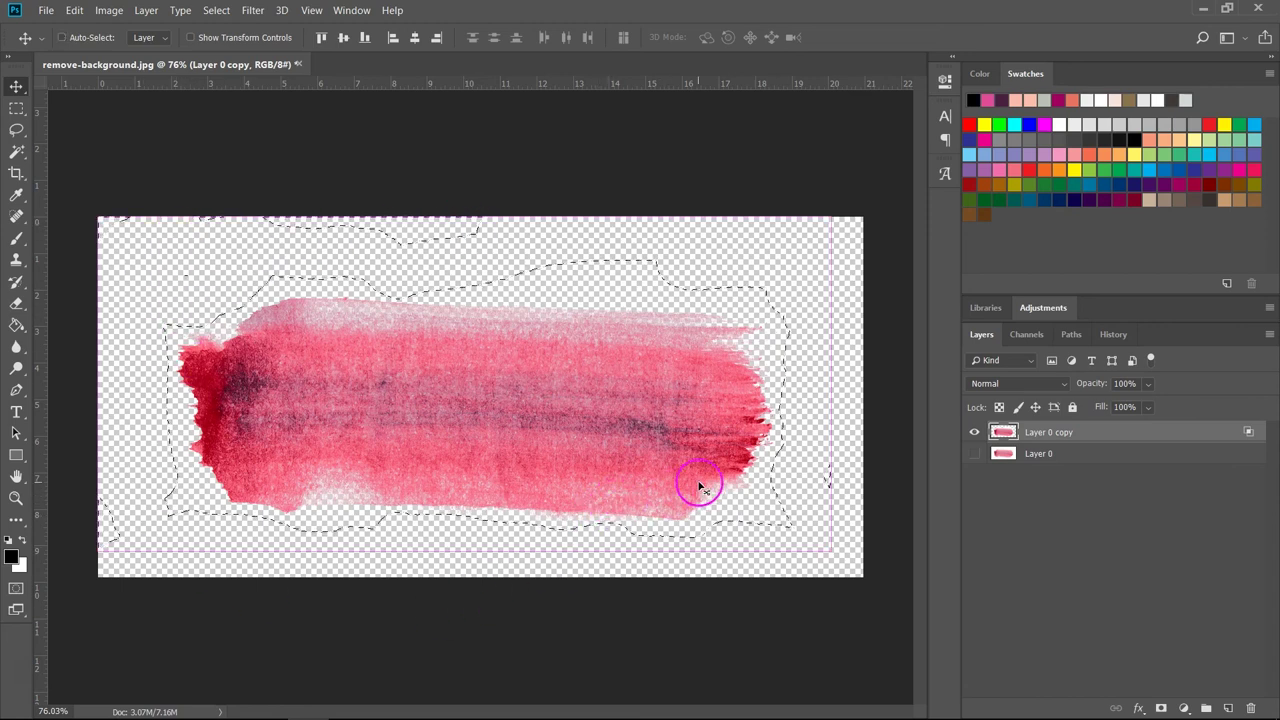
key("ctrl+d")
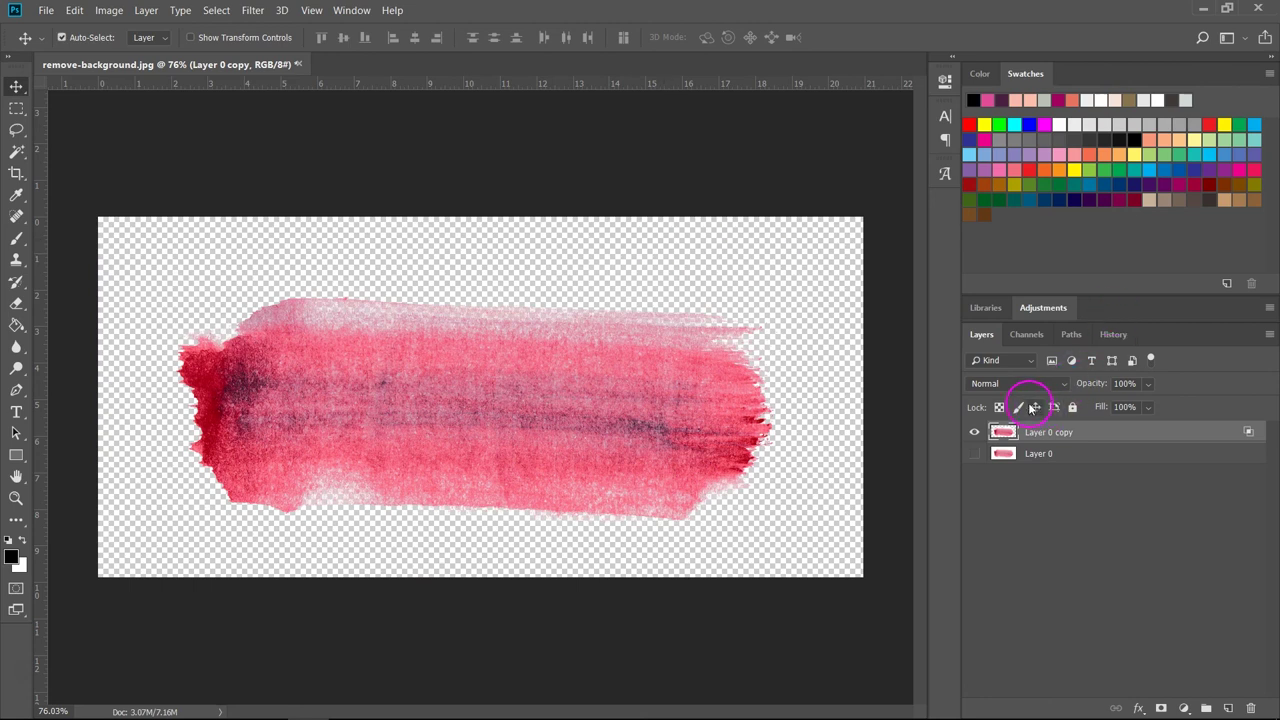
- Add an empty layer above Layer 0 and merge it with Layer 0 copy via Merge Visible
left_click(1144, 460)
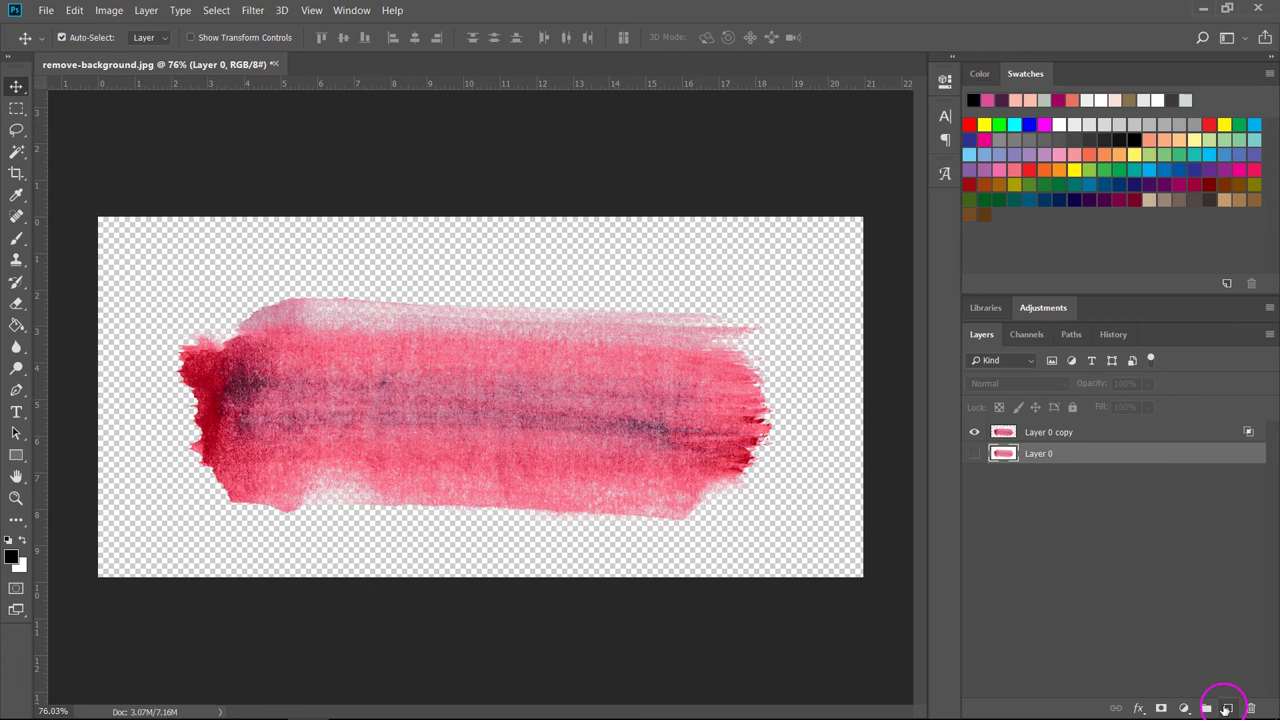
left_click(1227, 707)
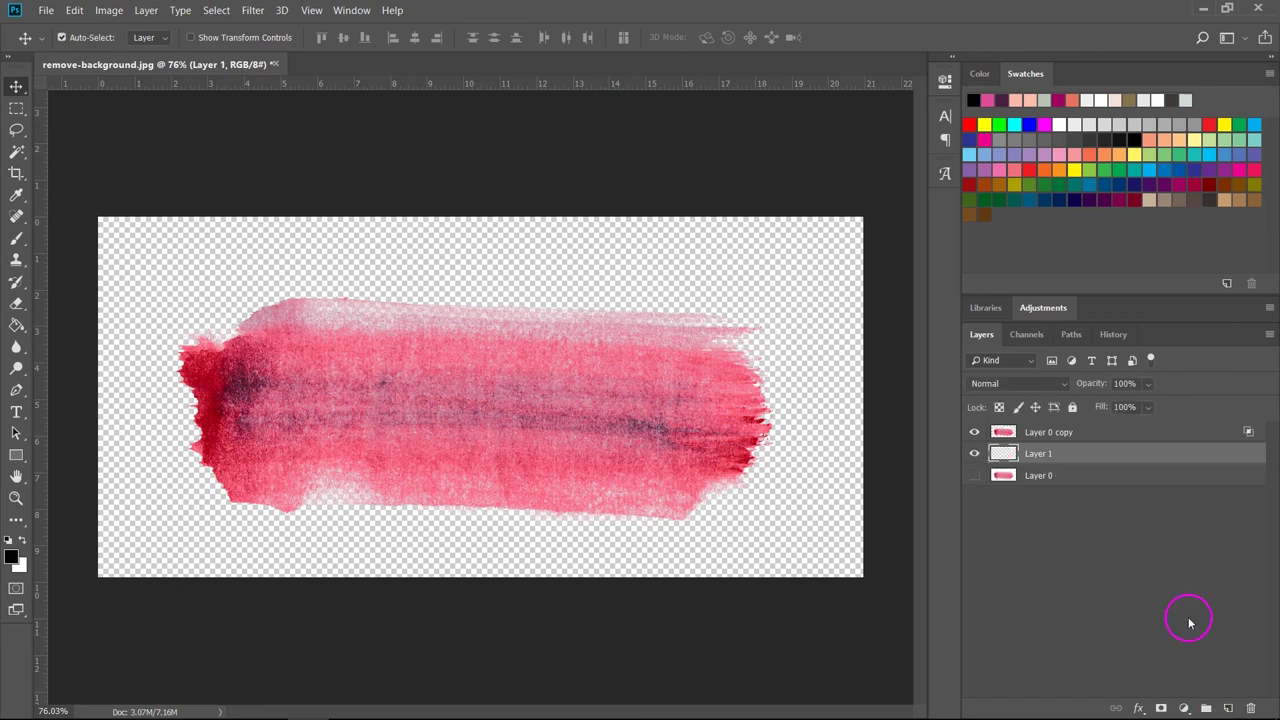
left_click(1084, 433, "shift")
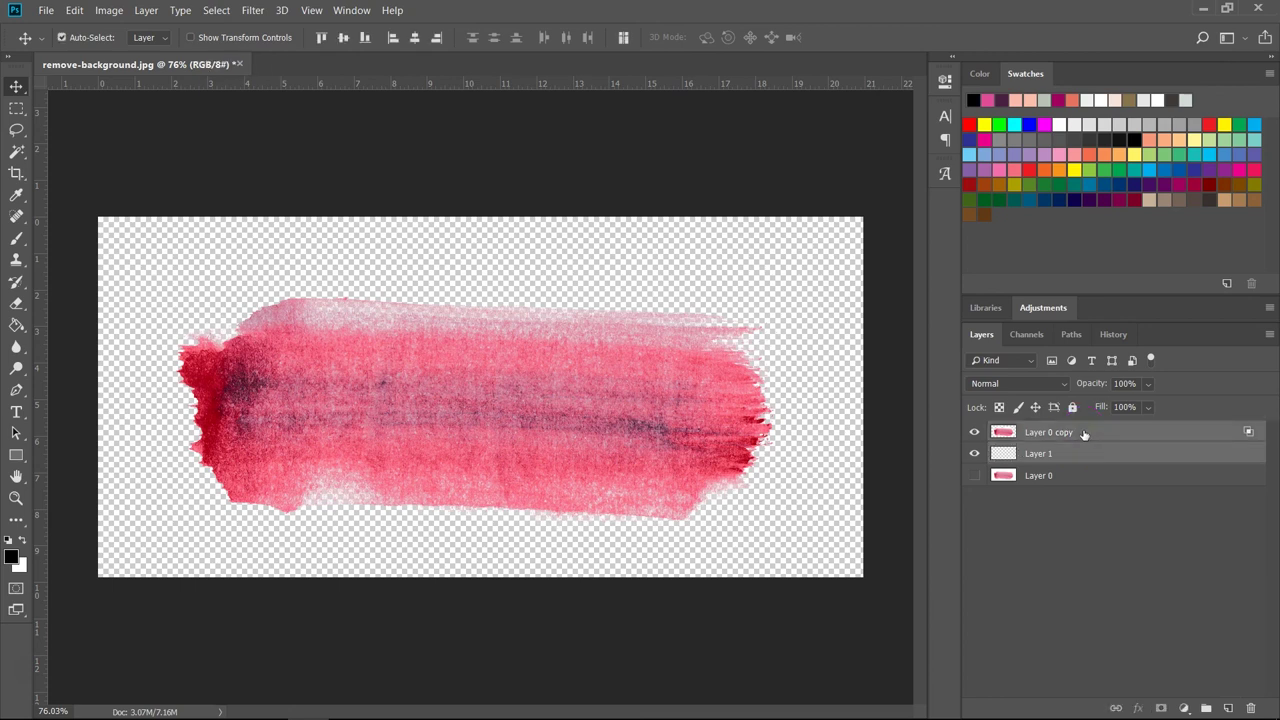
right_click(1083, 433)
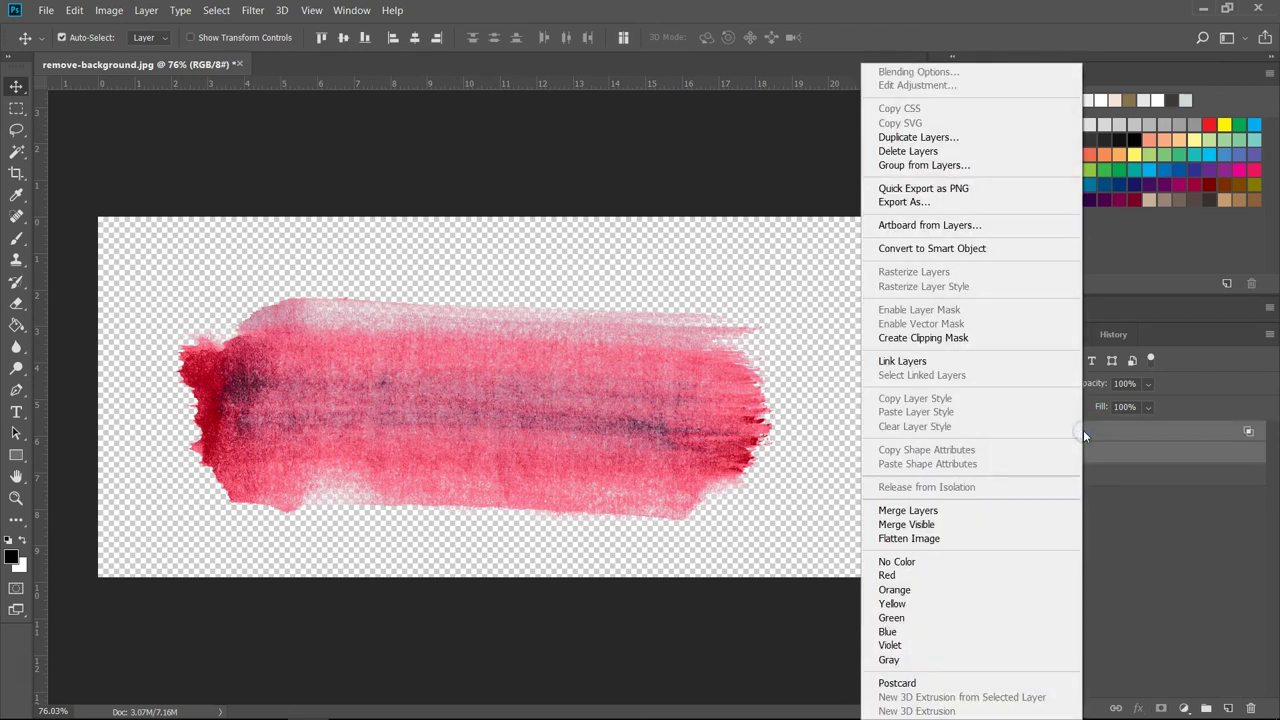
left_click(888, 525)
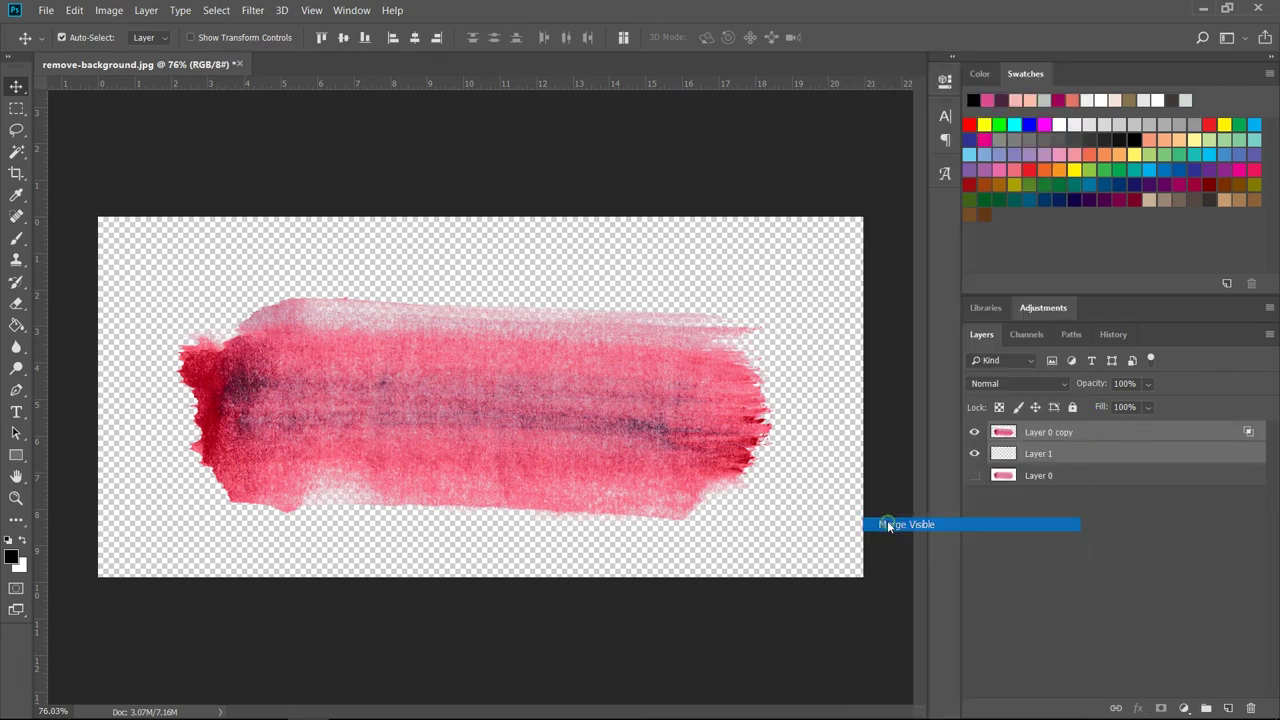
- Load the merged stroke as a selection, then deselect it
left_click(1004, 432, "ctrl")
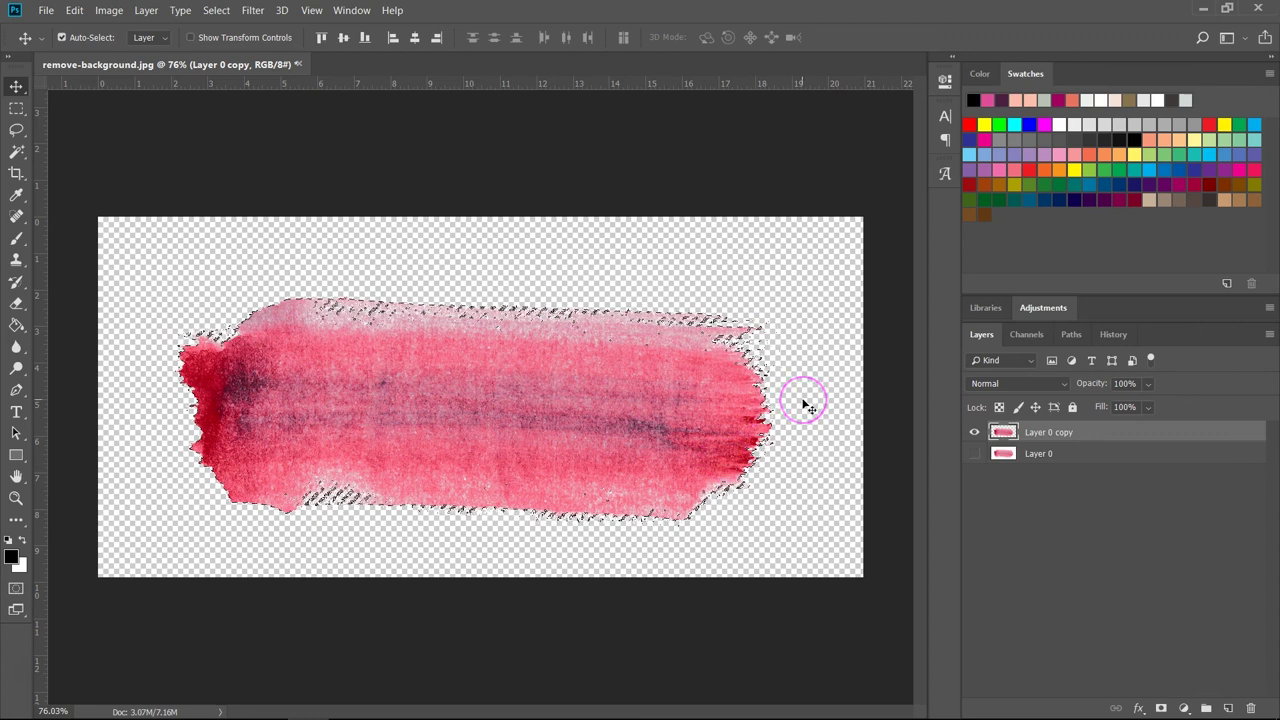
key("ctrl+d")
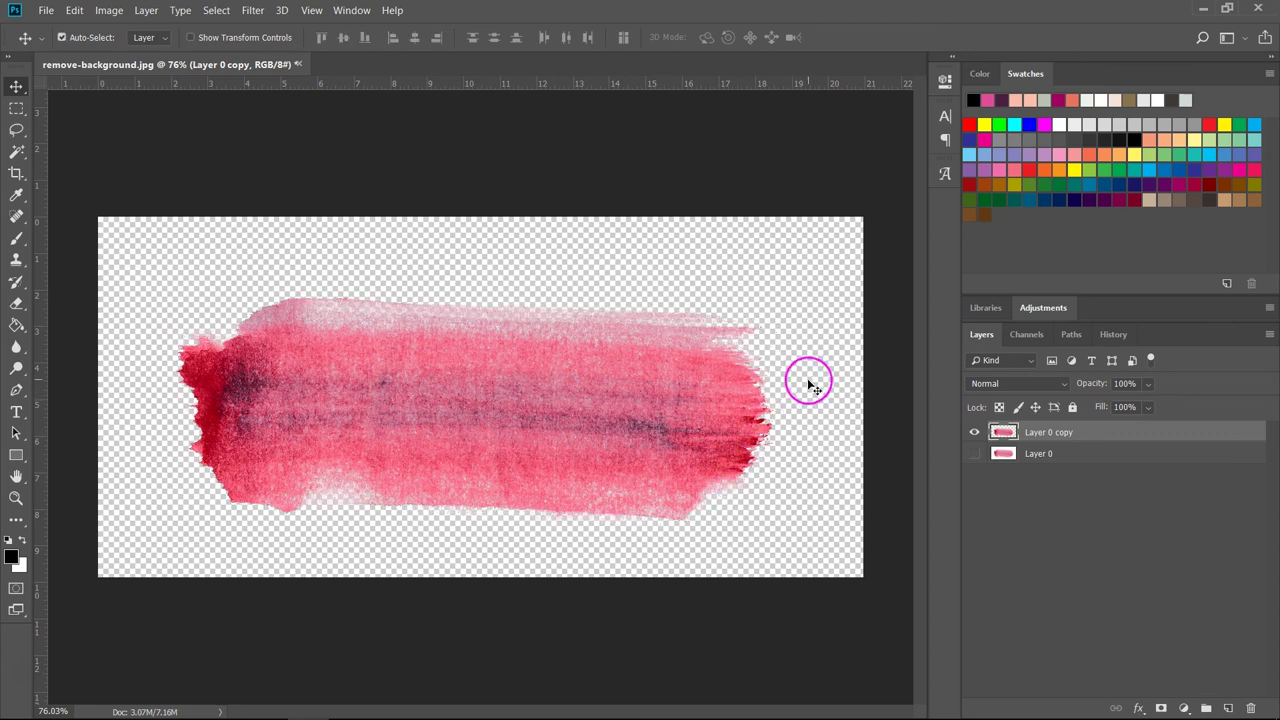
key("ctrl")
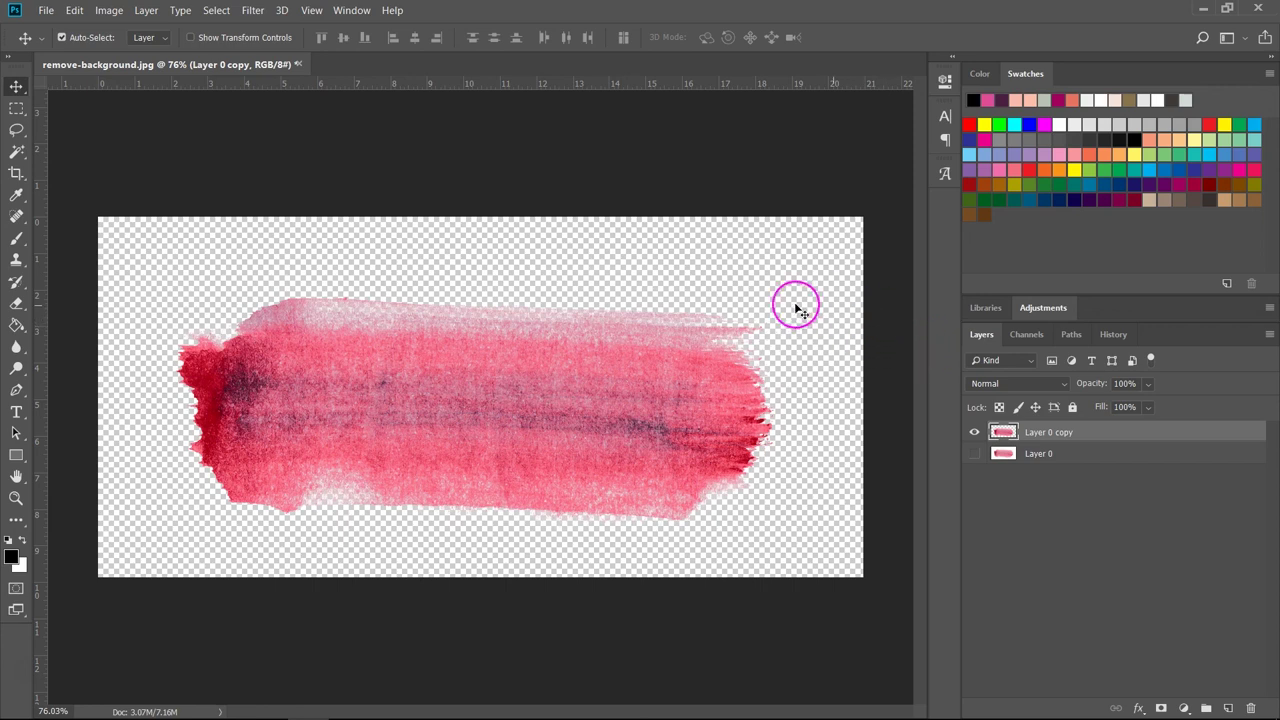
- In File > Export > Export As, set the format to PNG with Transparency for the 1509 × 711 px image
left_click(46, 10)
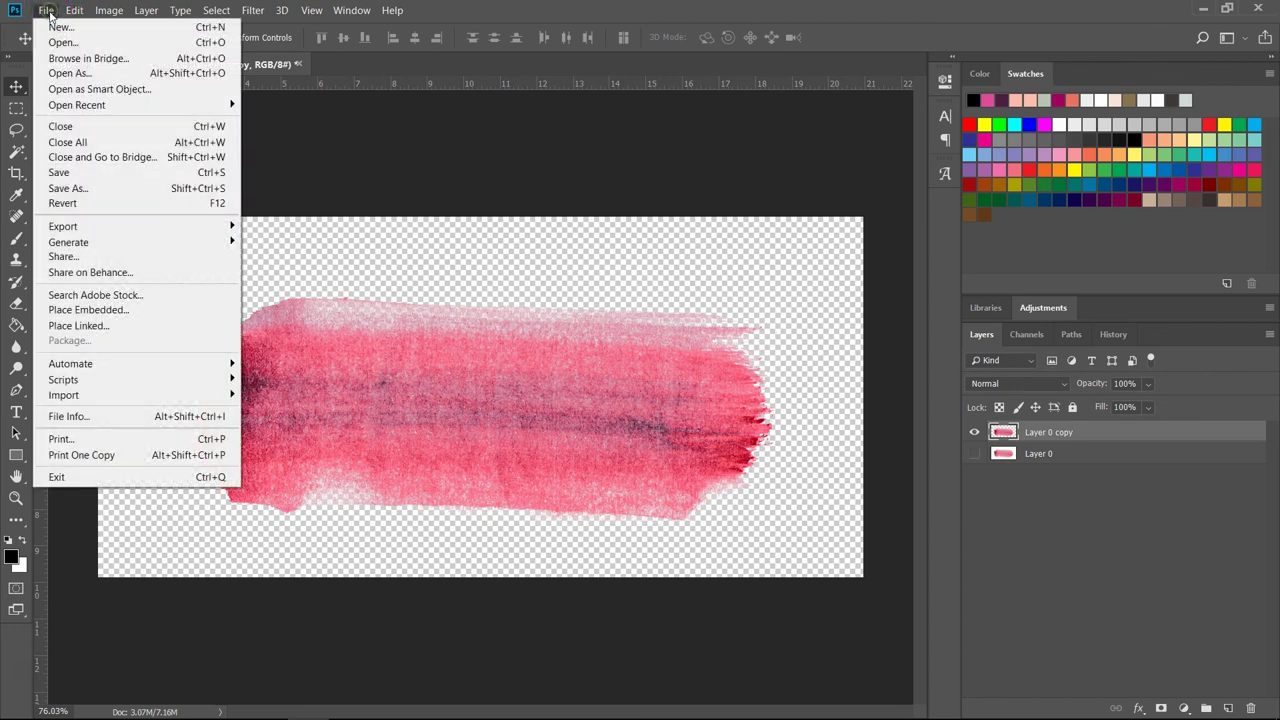
mouse_move(62, 226)
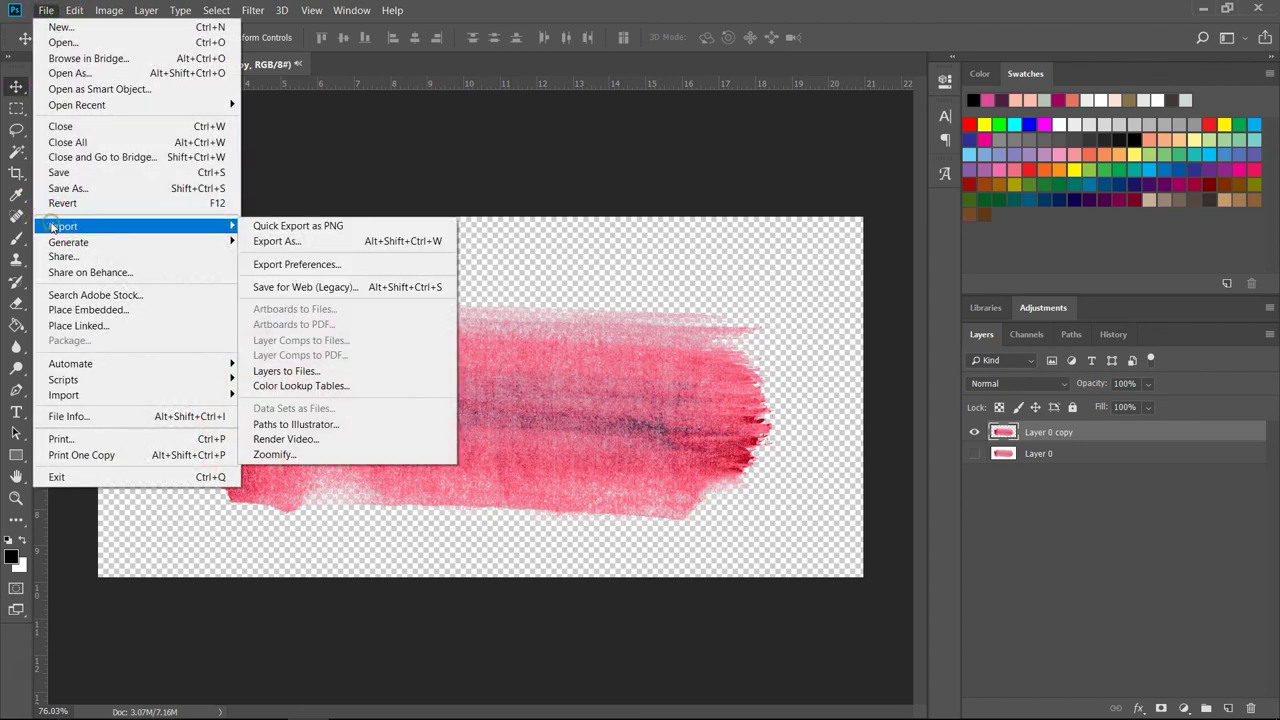
left_click(255, 242)
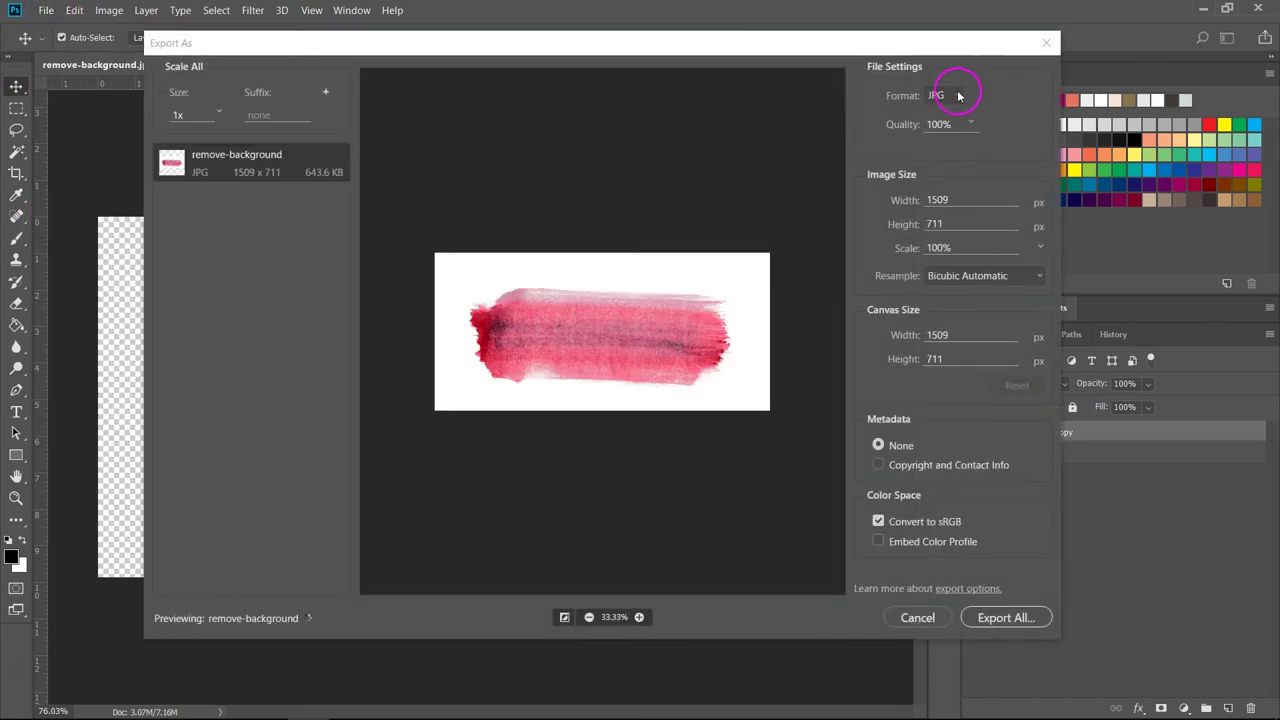
left_click(945, 95)
left_click(947, 113)
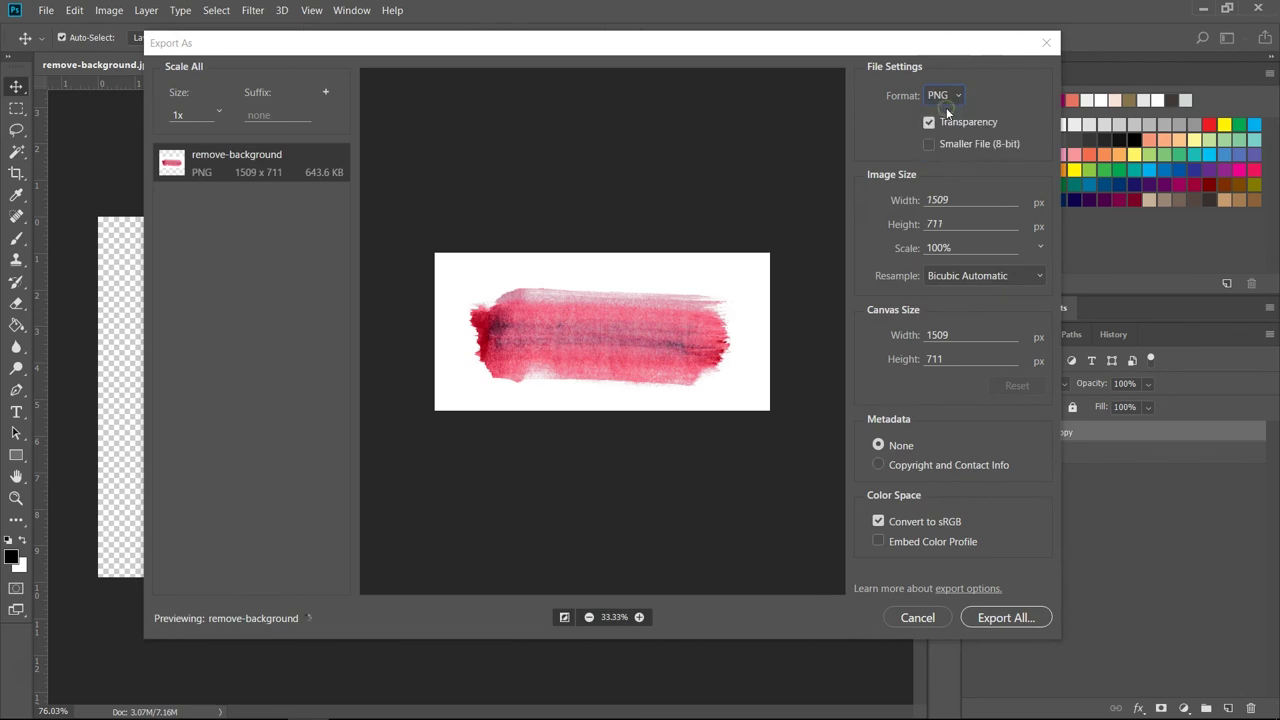